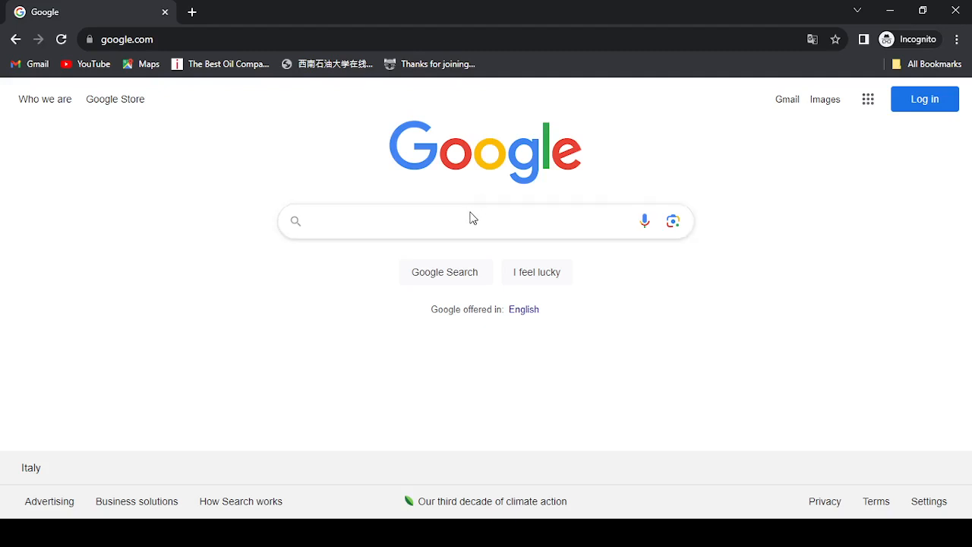
# - Search Google for apply.unipd.it, fixing the mistyped query before running it
pyautogui.click(466, 219)
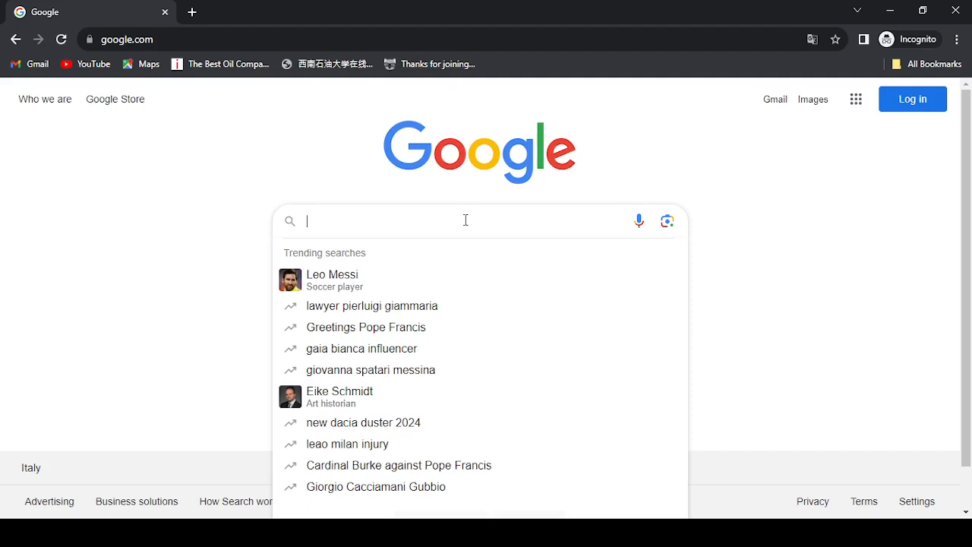
pyautogui.write('un')
pyautogui.press('BackSpace')
pyautogui.press('BackSpace')
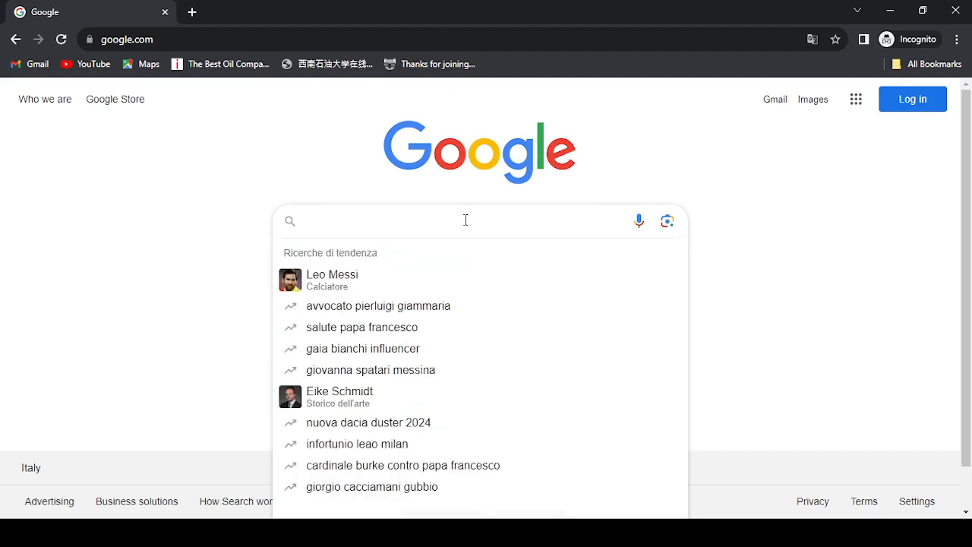
pyautogui.write('appl')
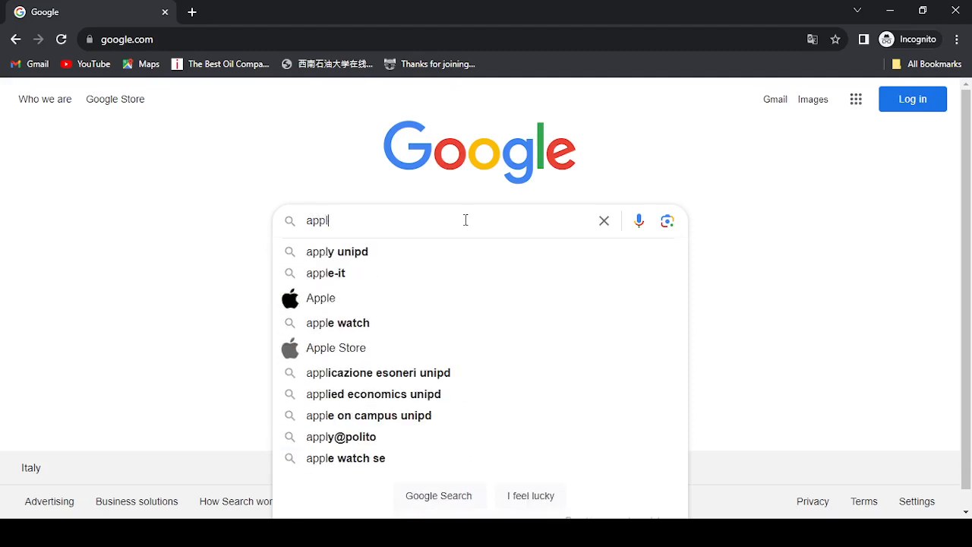
pyautogui.press('Down')
pyautogui.write('.it')
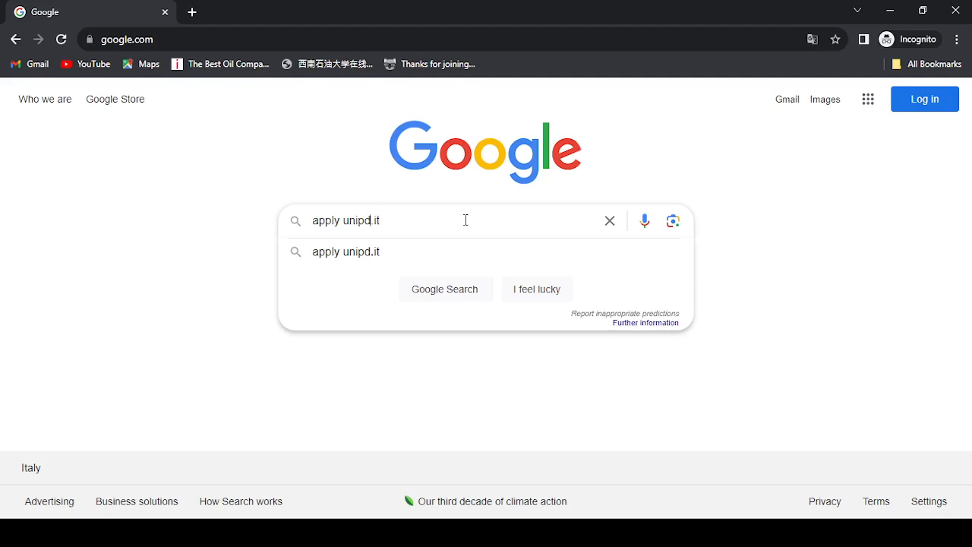
pyautogui.press('Left')
pyautogui.press('Left')
pyautogui.press('Left')
pyautogui.press('Left')
pyautogui.press('BackSpace')
pyautogui.write('.')
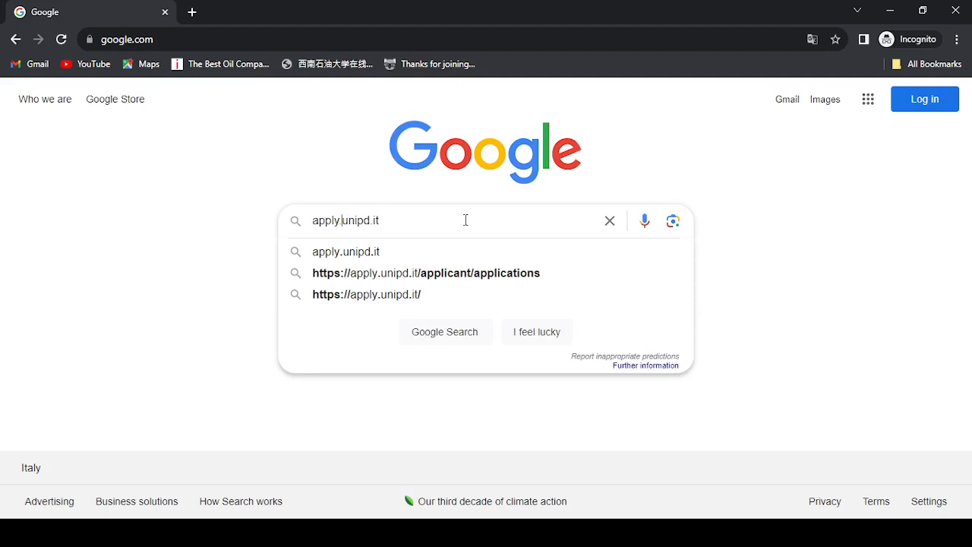
pyautogui.press('Return')
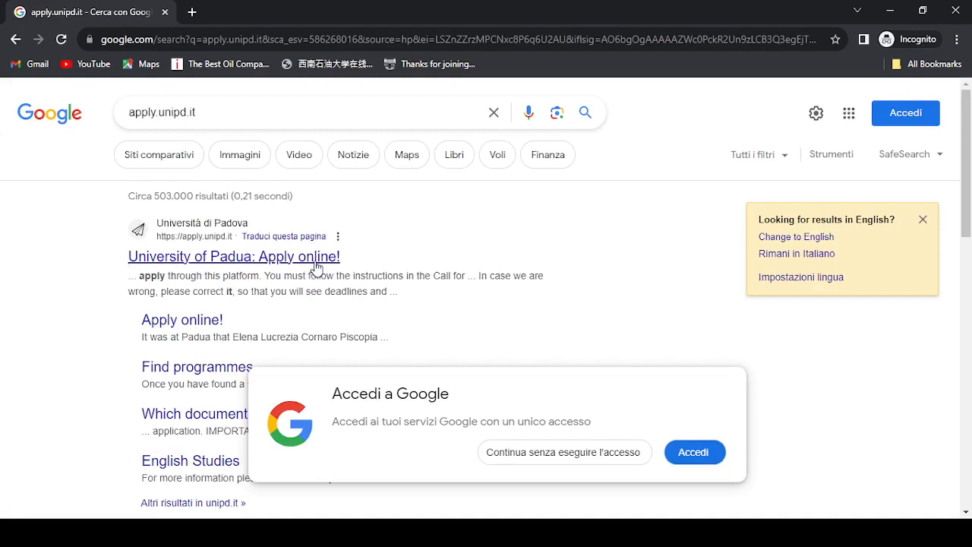
# - Open the 'University of Padua: Apply online!' result and confirm Italy as citizenship
pyautogui.click(316, 255)
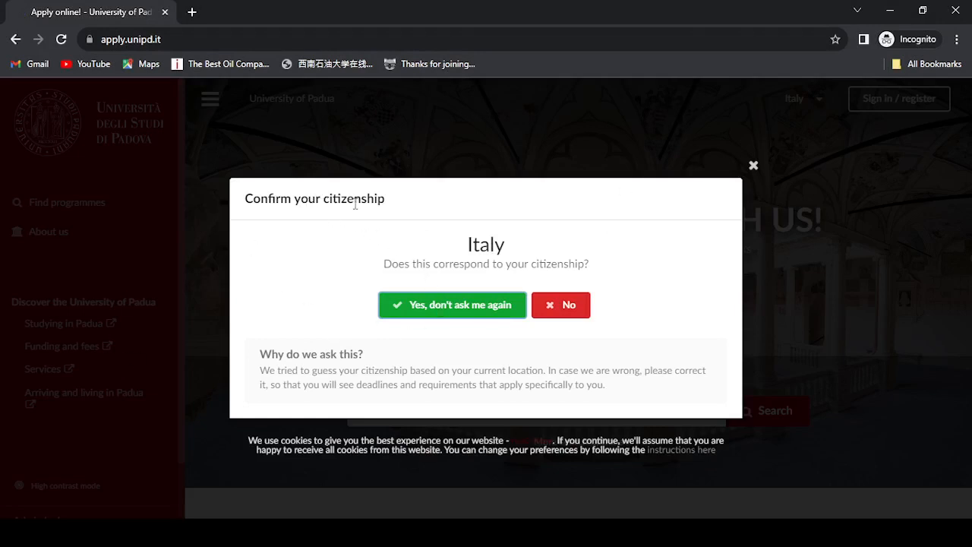
pyautogui.moveTo(469, 241); pyautogui.dragTo(503, 246)
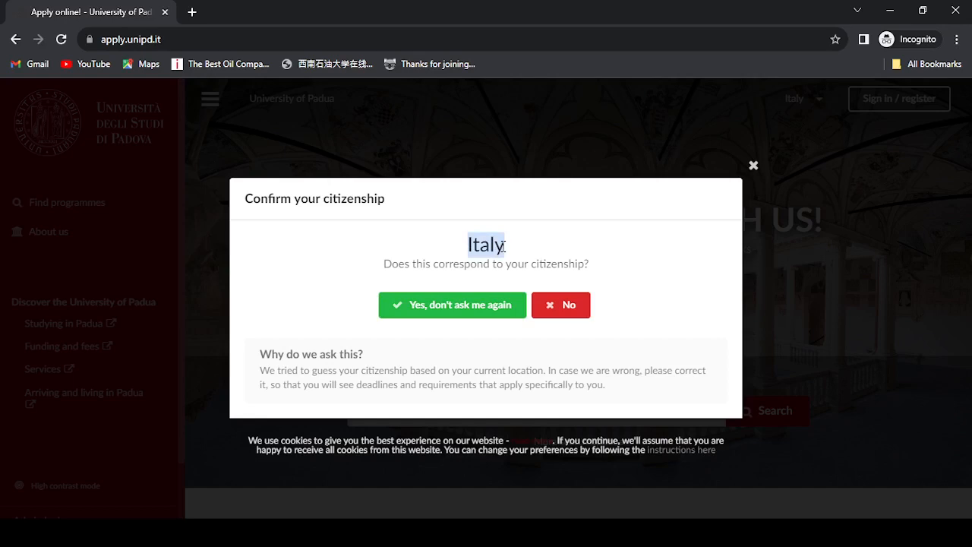
pyautogui.click(468, 244)
pyautogui.moveTo(469, 244); pyautogui.dragTo(523, 242)
pyautogui.click(479, 305)
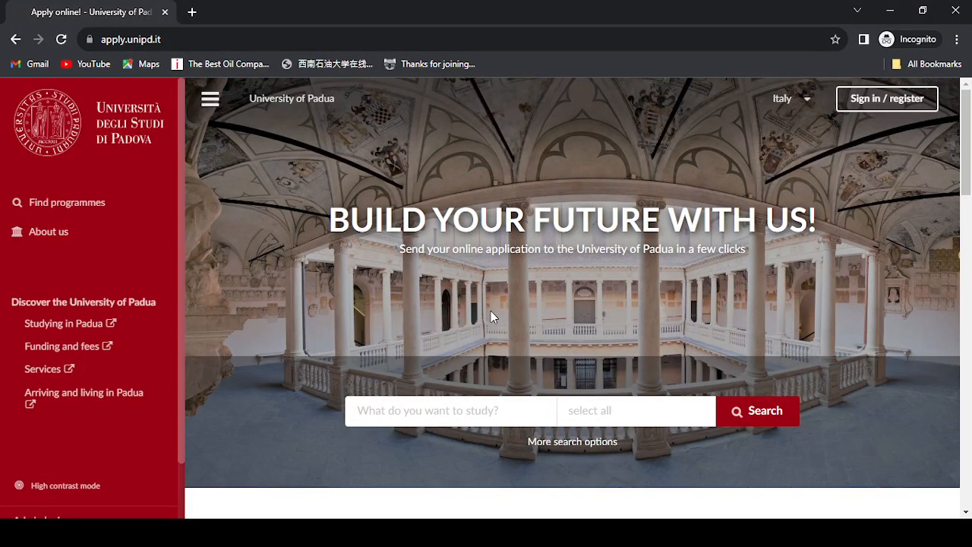
# - Register in Dream ID as a new applicant using the saved e-mail address
pyautogui.click(901, 104)
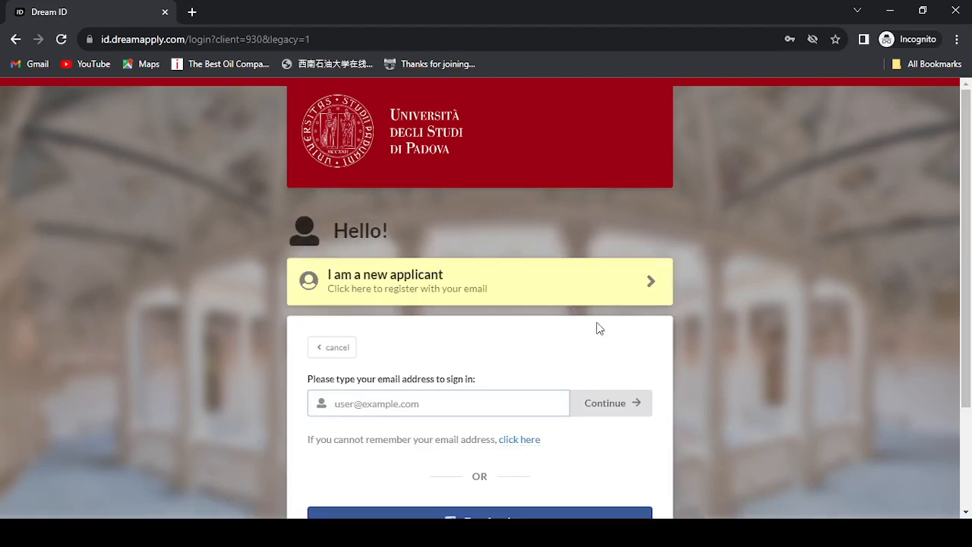
pyautogui.moveTo(970, 210); pyautogui.dragTo(971, 303)
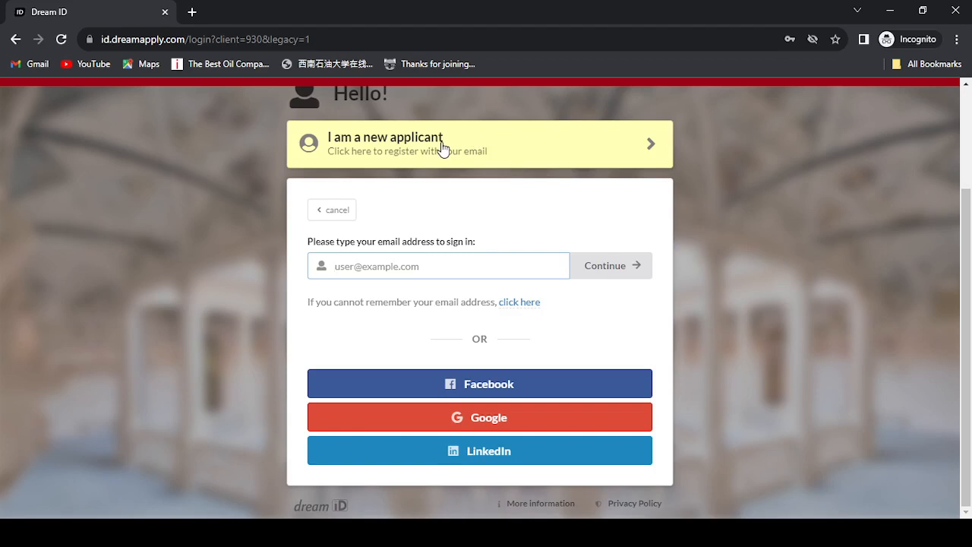
pyautogui.click(499, 157)
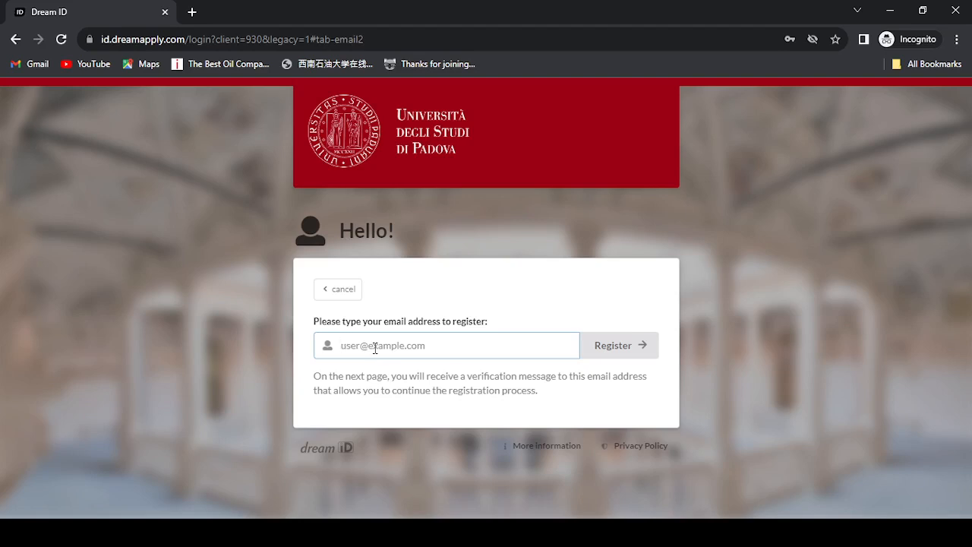
pyautogui.press('Down')
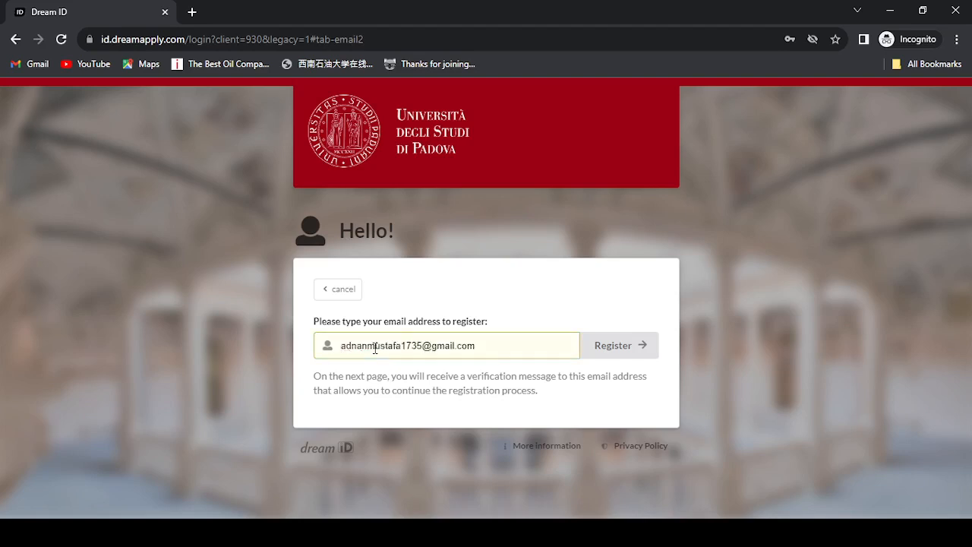
pyautogui.press('Return')
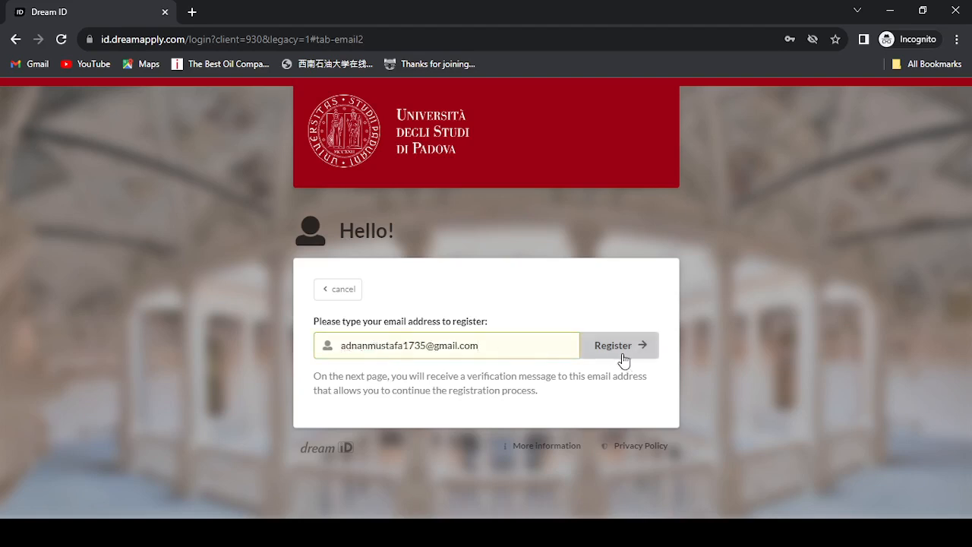
pyautogui.click(622, 356)
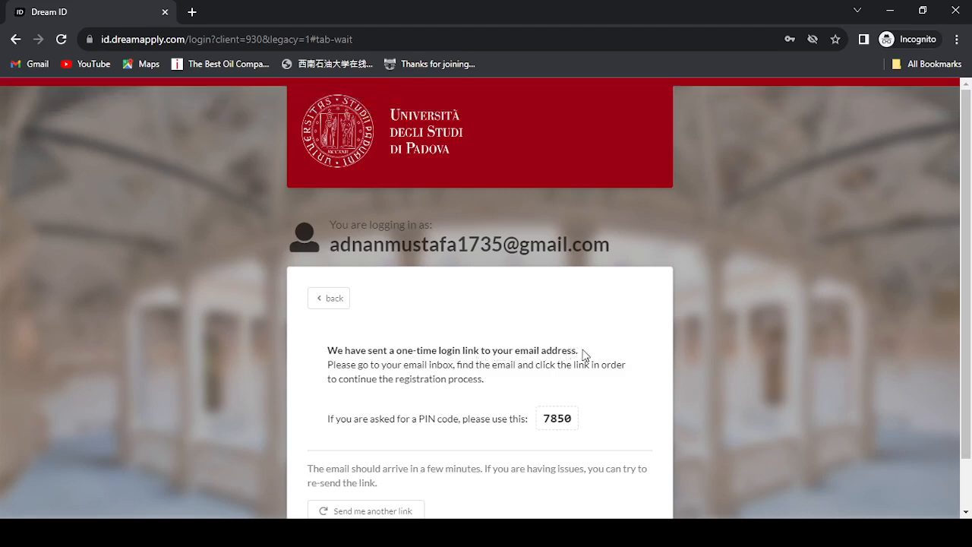
# - Read the one-time login-link message and PIN, then go back to sign-in
pyautogui.moveTo(581, 352); pyautogui.dragTo(358, 349)
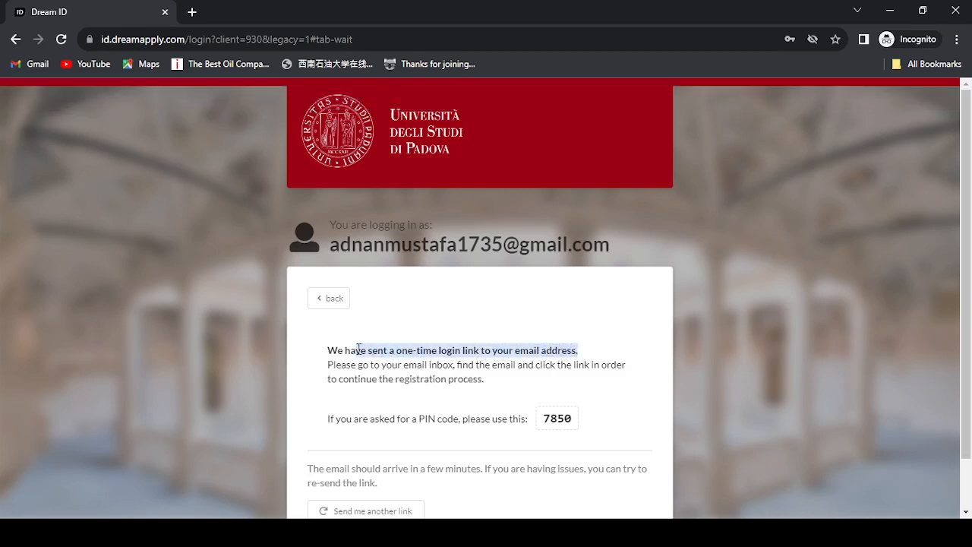
pyautogui.click(460, 402)
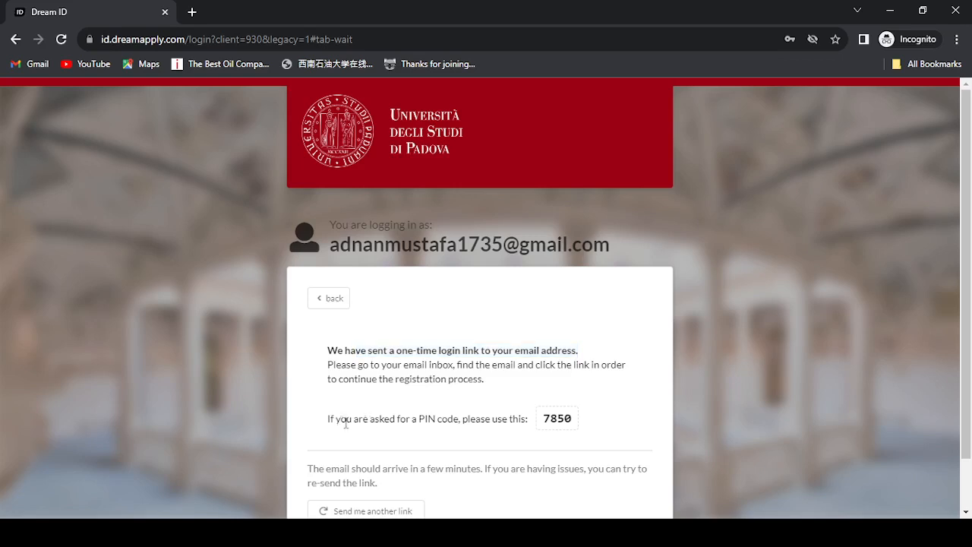
pyautogui.moveTo(545, 417); pyautogui.dragTo(570, 419)
pyautogui.click(582, 424)
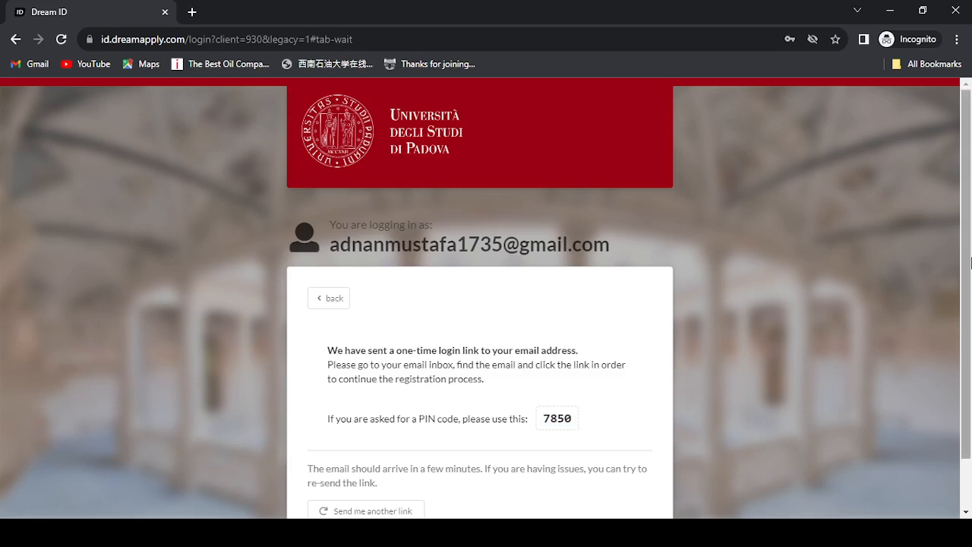
pyautogui.moveTo(970, 319); pyautogui.dragTo(971, 366)
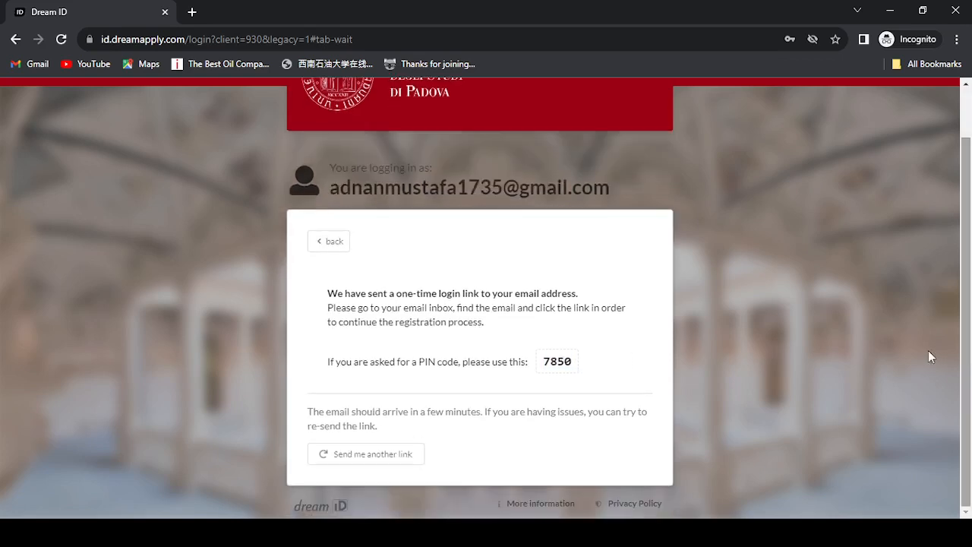
pyautogui.click(328, 241)
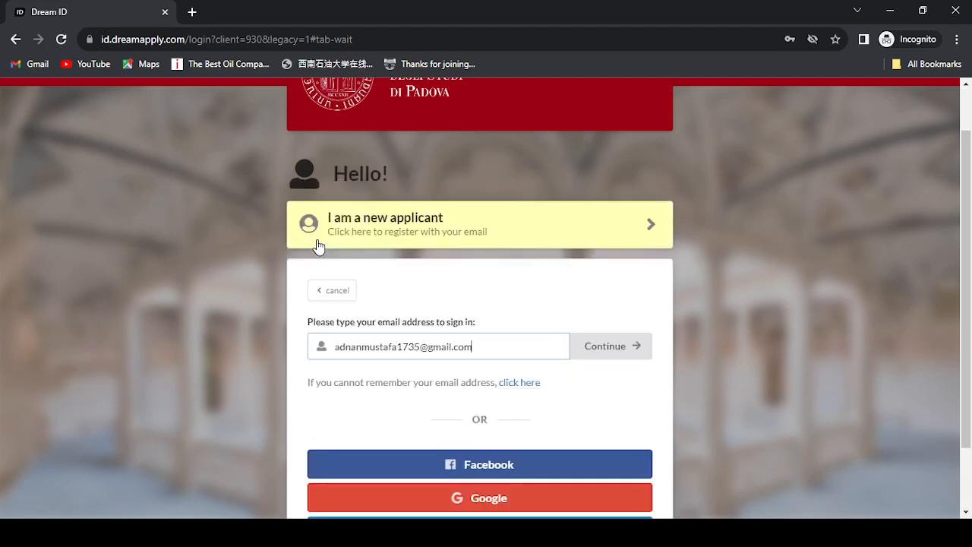
# - Replace the prefilled address with another e-mail, enter its password and sign in
pyautogui.scroll(-1, 971, 386)
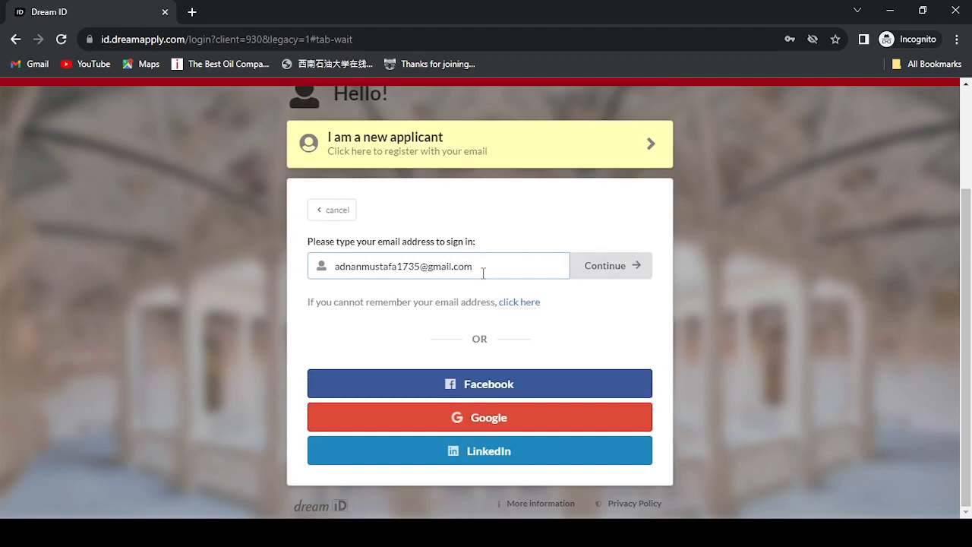
pyautogui.tripleClick(483, 273)
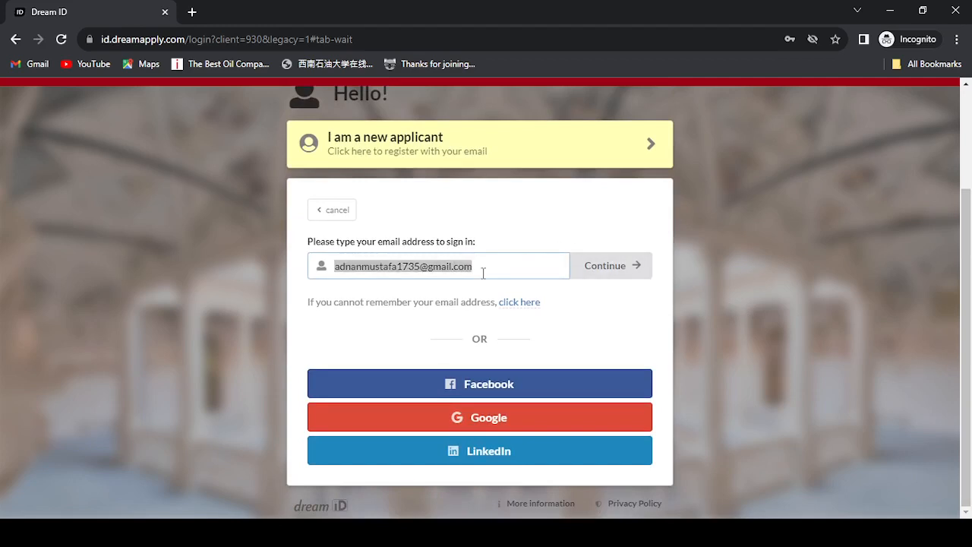
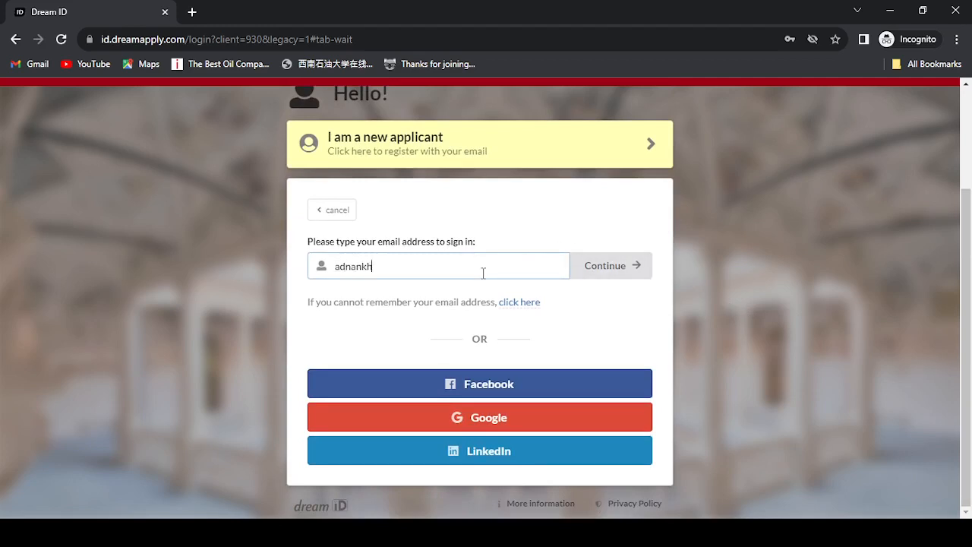
pyautogui.press('Return')
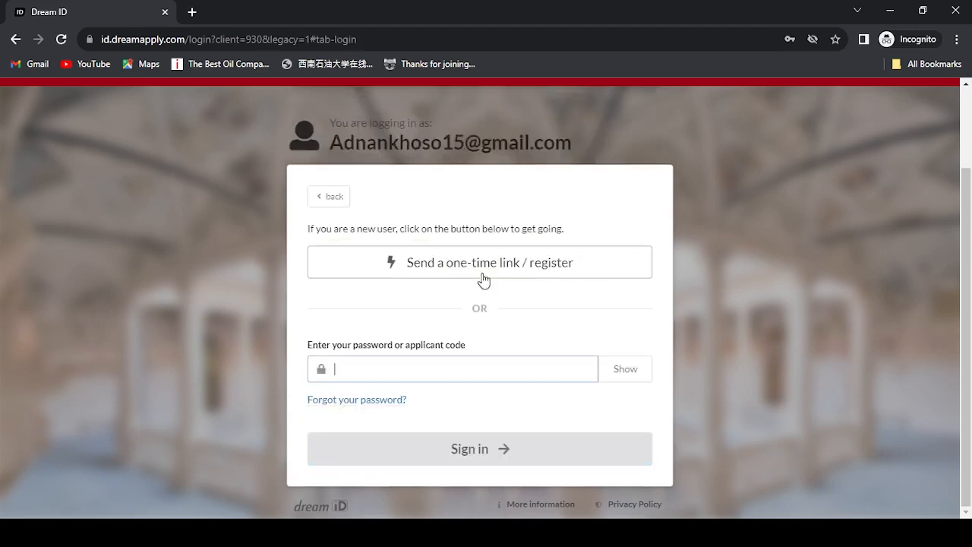
pyautogui.write('••••••••')
pyautogui.press('Return')
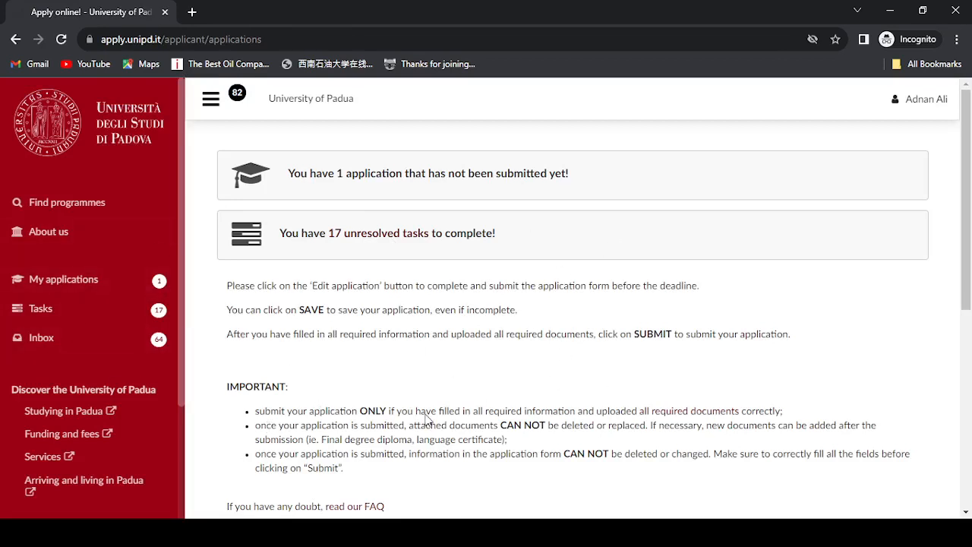
# - Edit the Academic year 2022/23 Scienze Geologiche draft application
pyautogui.moveTo(971, 203); pyautogui.dragTo(971, 435)
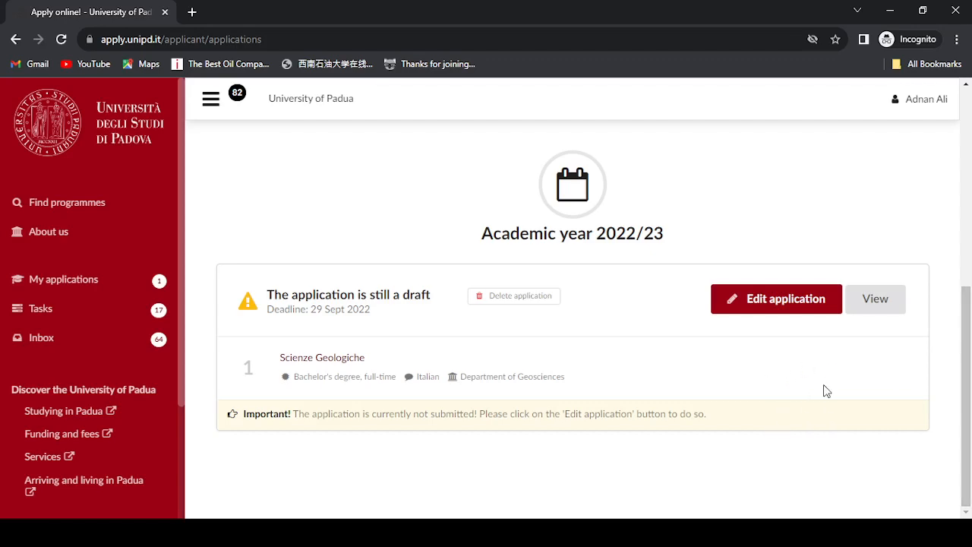
pyautogui.moveTo(971, 404)
pyautogui.mouseDown()
pyautogui.moveTo(970, 382)
pyautogui.moveTo(970, 400)
pyautogui.mouseUp()
pyautogui.click(773, 310)
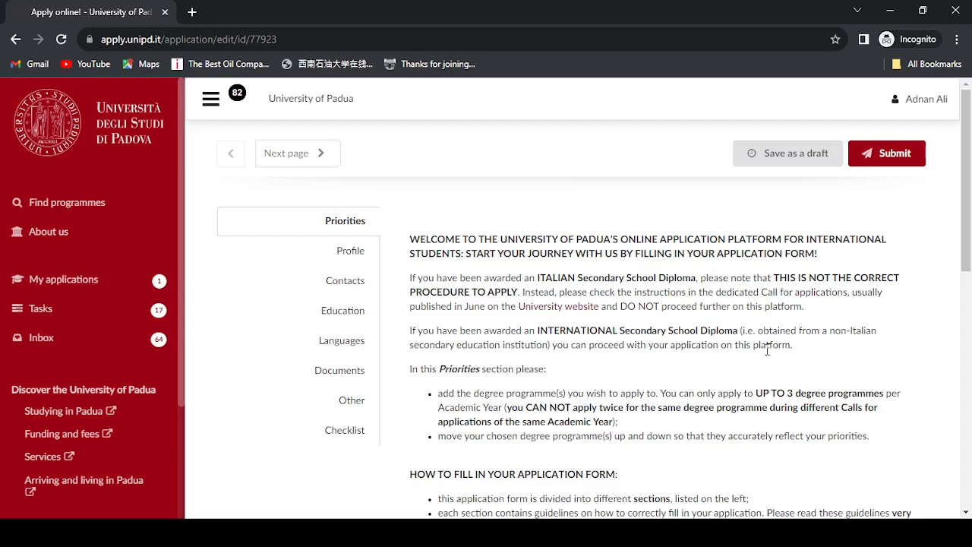
# - Switch the application form to its Profile section
pyautogui.moveTo(968, 197); pyautogui.dragTo(970, 228)
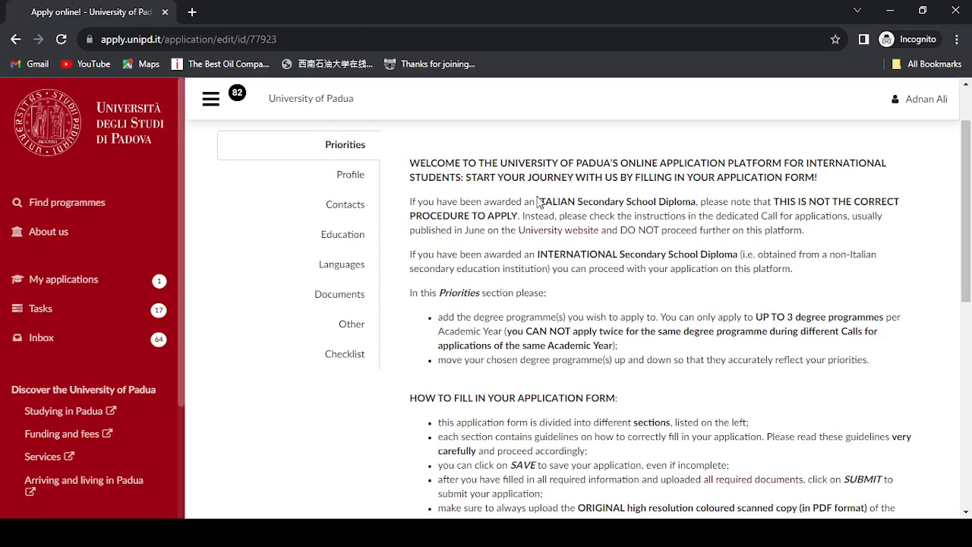
pyautogui.click(350, 175)
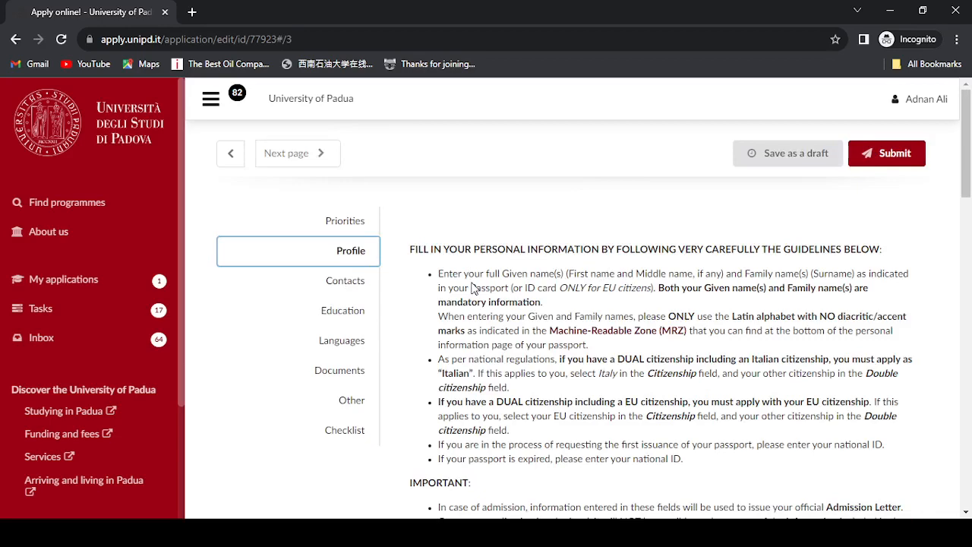
pyautogui.moveTo(970, 143); pyautogui.dragTo(971, 199)
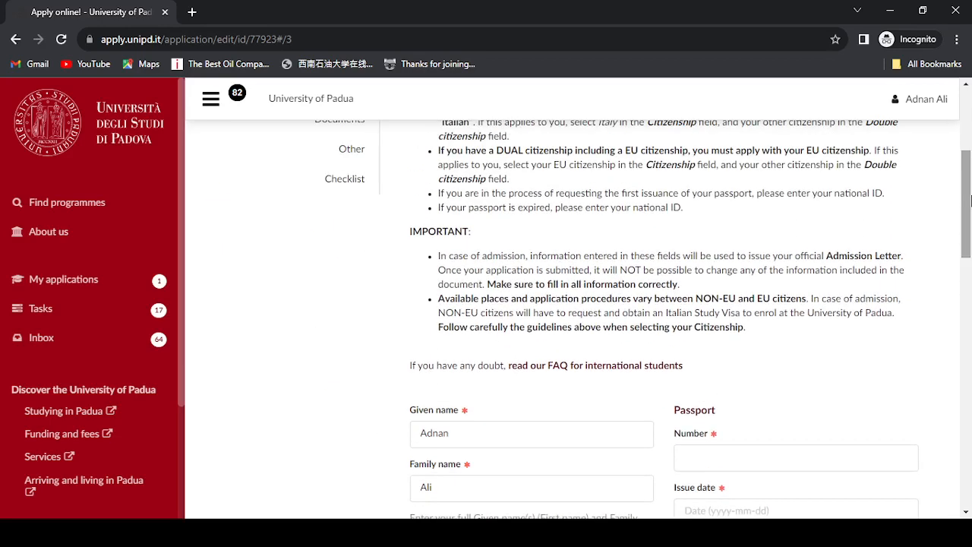
pyautogui.moveTo(970, 234); pyautogui.dragTo(969, 281)
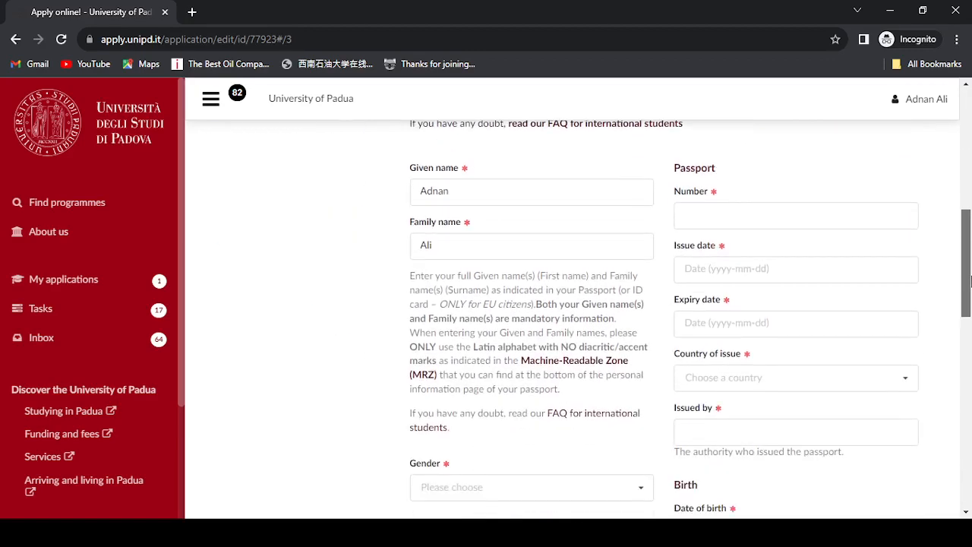
pyautogui.click(527, 194)
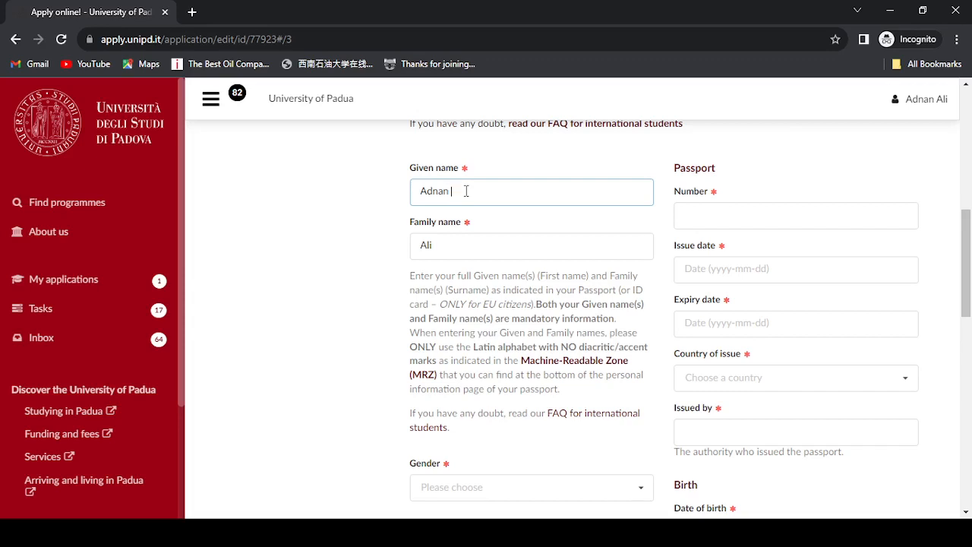
# - Delete the surname from Family name and remove the extra word from Given name
pyautogui.write('ali')
pyautogui.moveTo(447, 240); pyautogui.dragTo(405, 244)
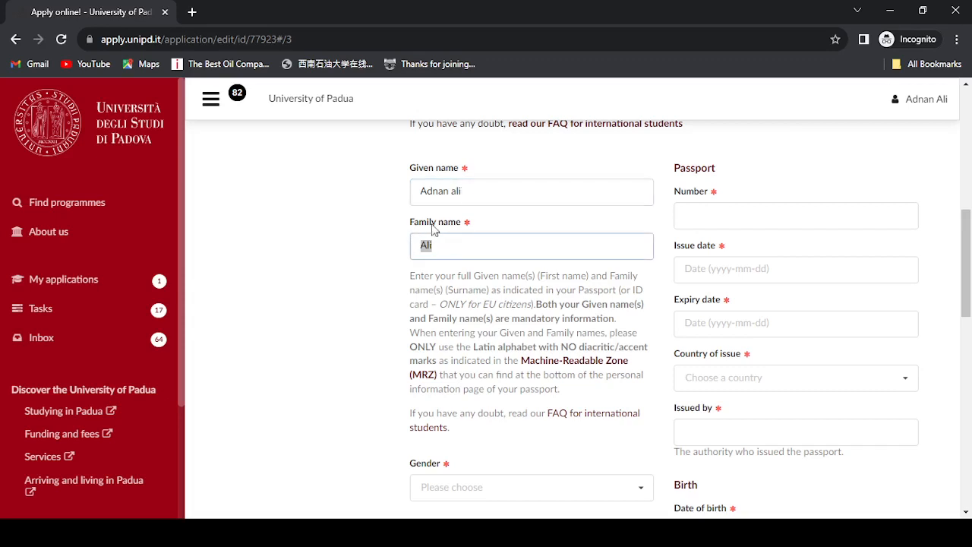
pyautogui.click(482, 187)
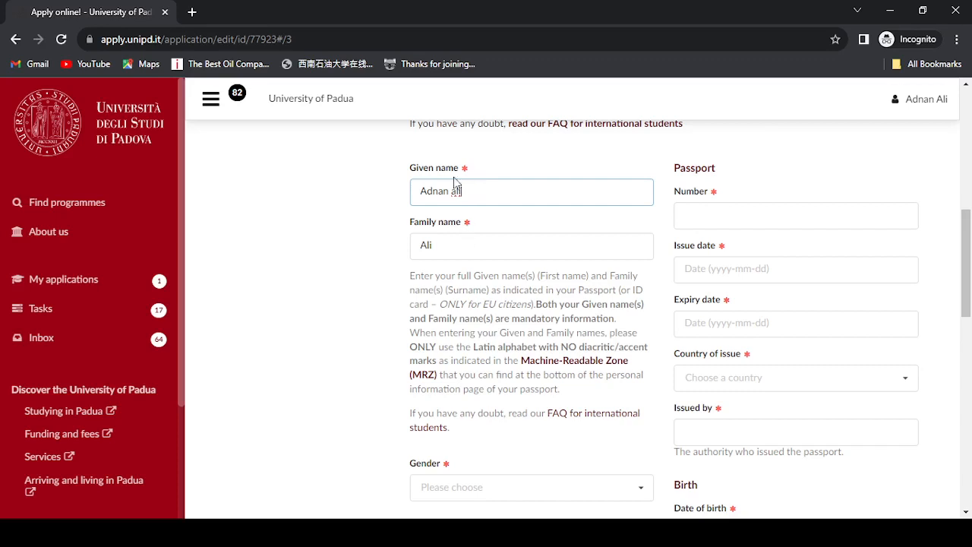
pyautogui.doubleClick(448, 243)
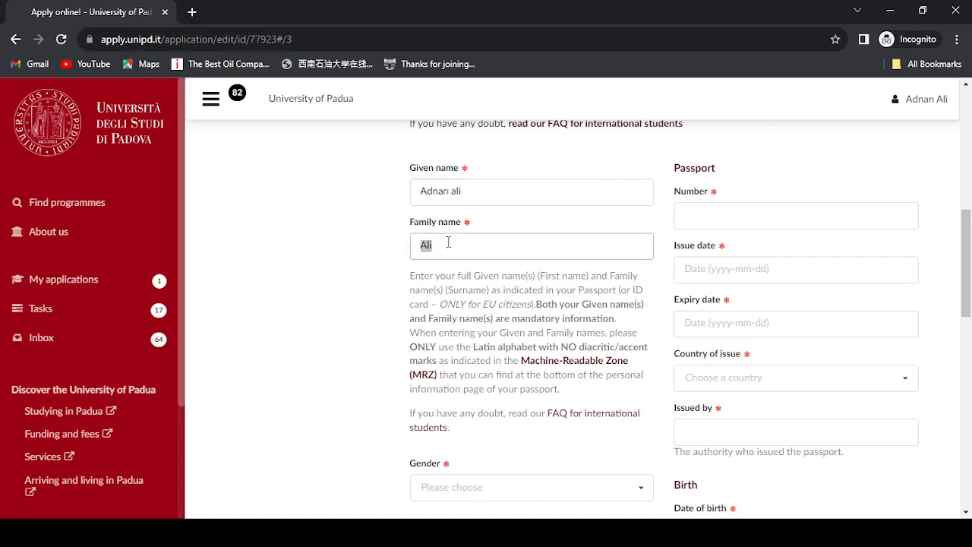
pyautogui.press('BackSpace')
pyautogui.click(472, 190)
pyautogui.press('BackSpace')
pyautogui.press('BackSpace')
pyautogui.press('BackSpace')
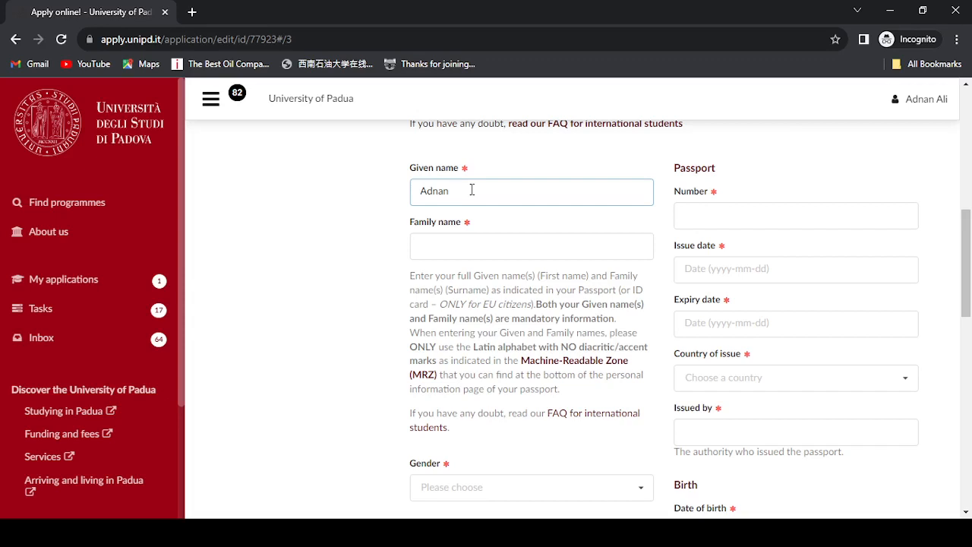
# - Focus the passport number field, then view the Gender choices without picking one
pyautogui.click(690, 214)
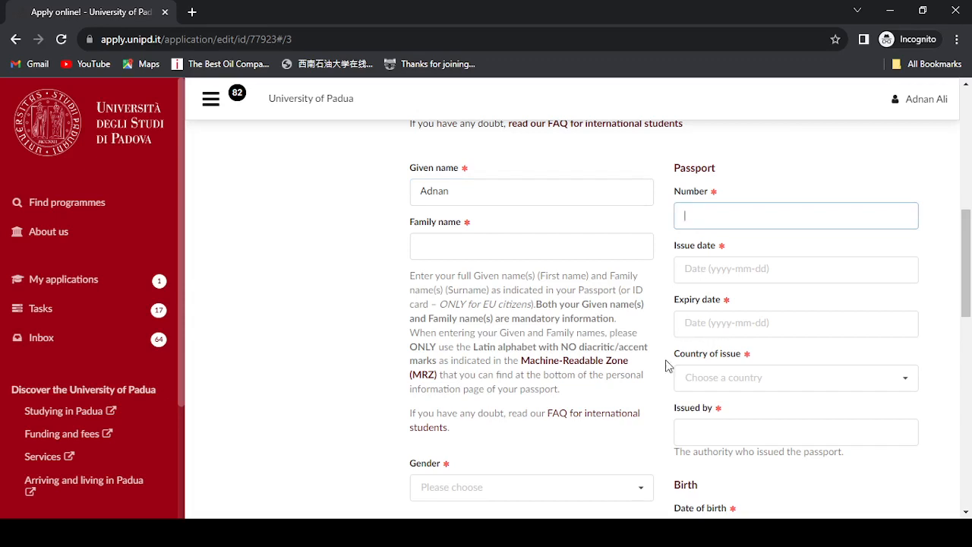
pyautogui.moveTo(970, 303); pyautogui.dragTo(970, 339)
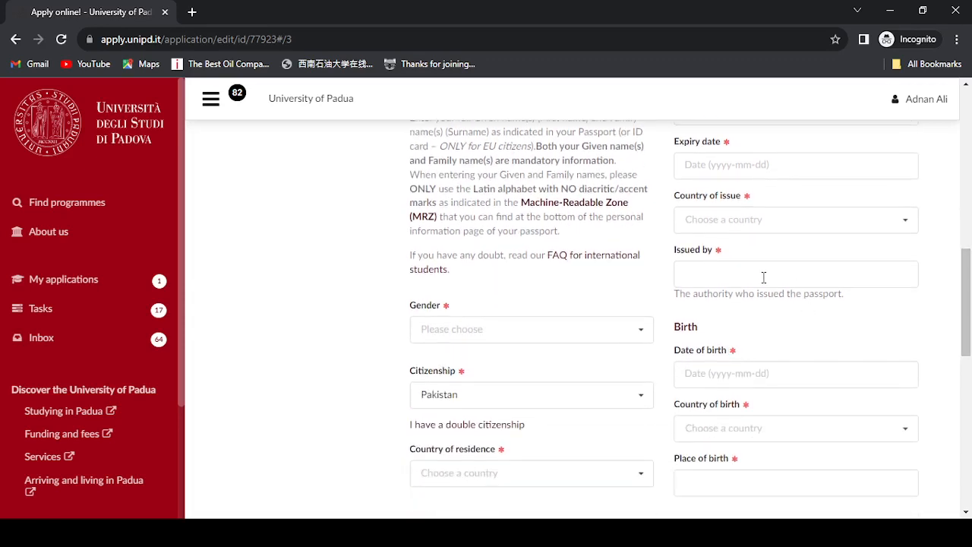
pyautogui.click(468, 337)
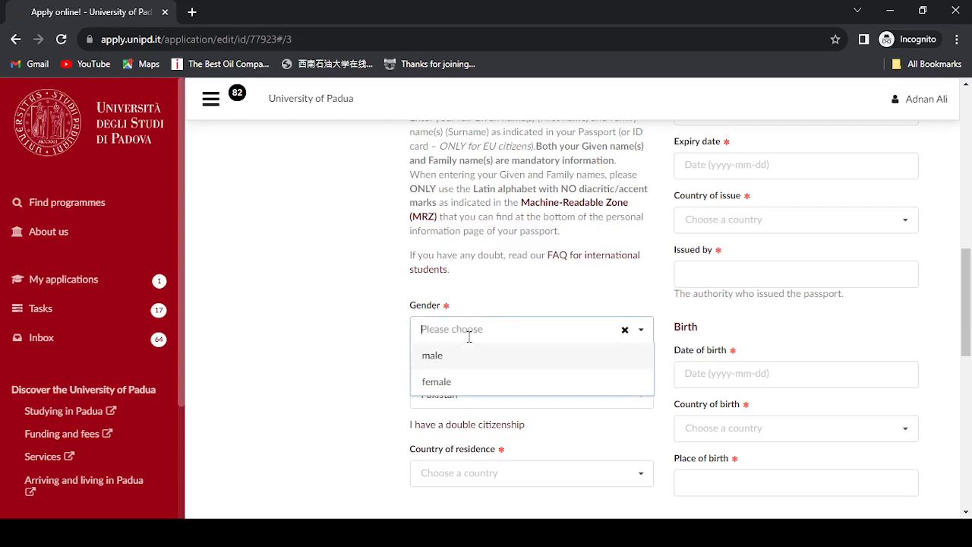
pyautogui.click(380, 384)
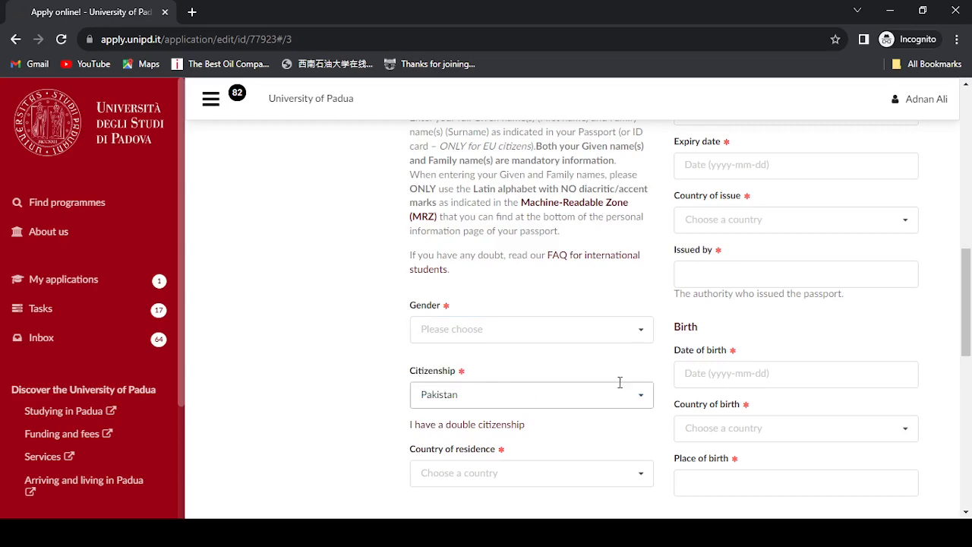
pyautogui.doubleClick(940, 313)
pyautogui.moveTo(968, 294); pyautogui.dragTo(970, 337)
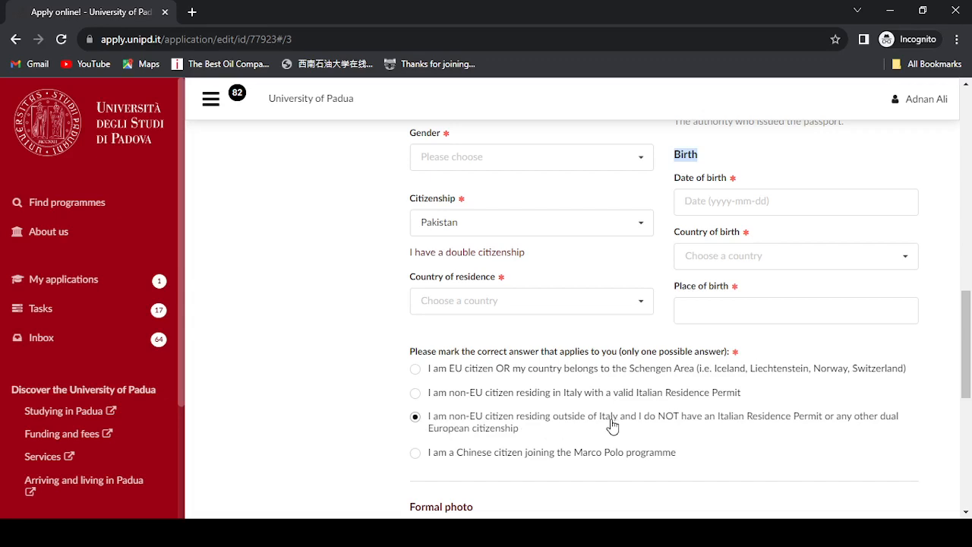
pyautogui.click(415, 417)
pyautogui.scroll(-5, 416, 420)
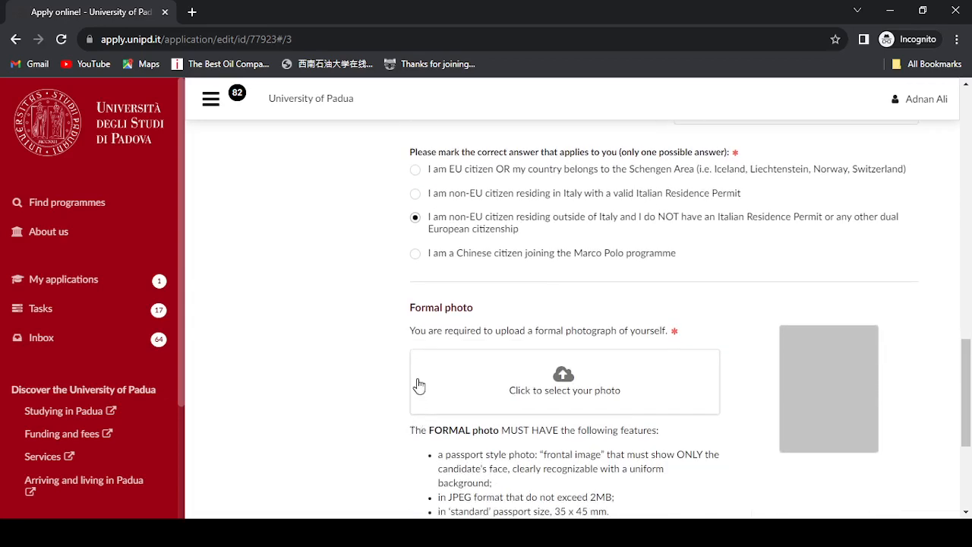
pyautogui.click(557, 392)
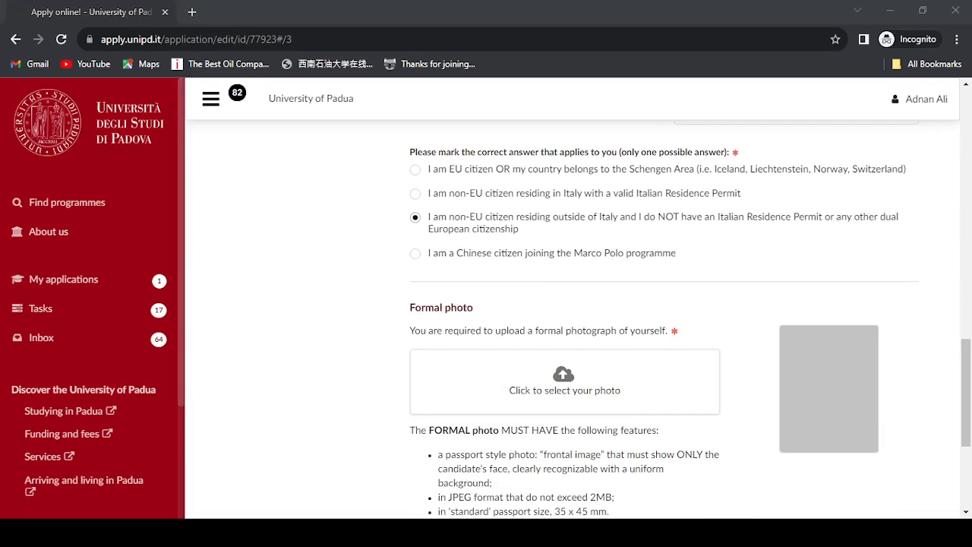
pyautogui.moveTo(966, 387); pyautogui.dragTo(970, 453)
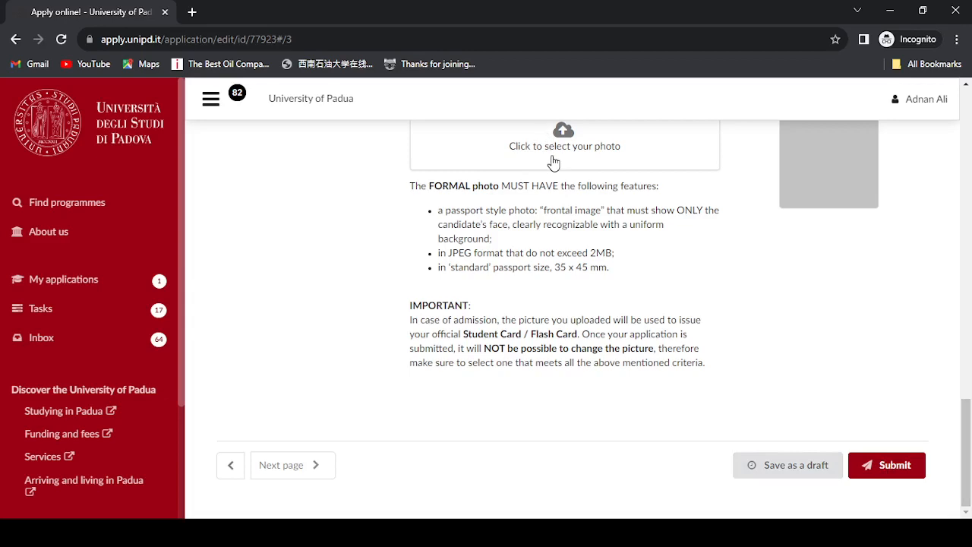
pyautogui.moveTo(967, 439); pyautogui.dragTo(971, 136)
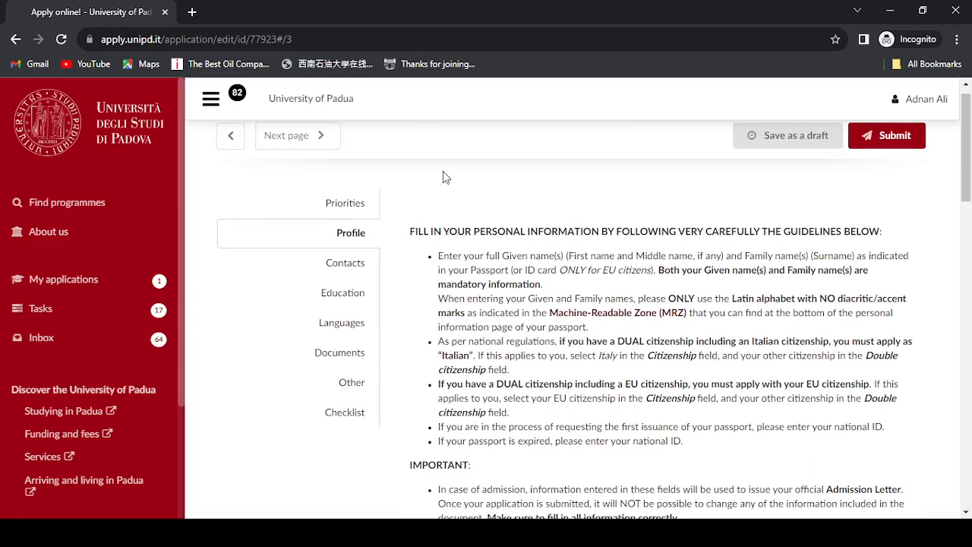
# - Scroll through the Contacts fields and verified e-mail, then move to Education
pyautogui.click(338, 263)
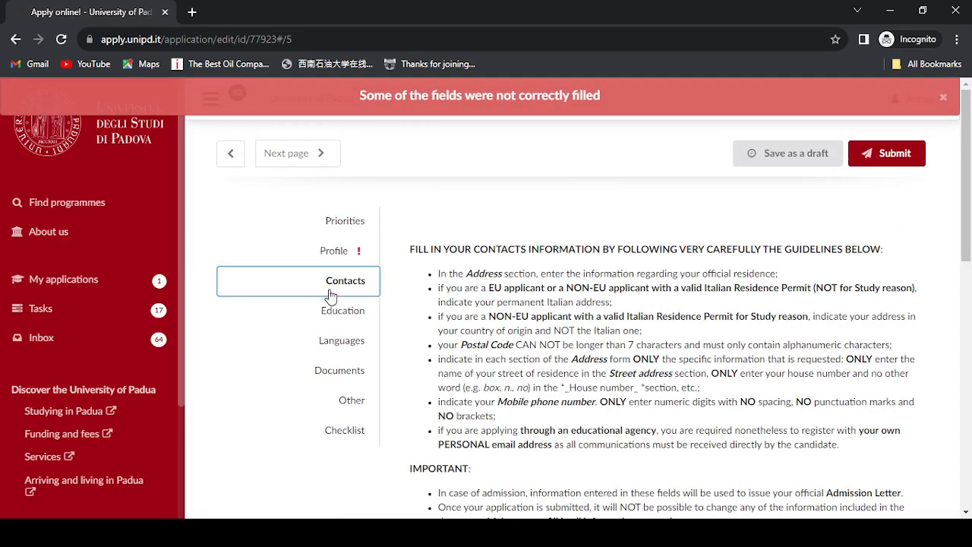
pyautogui.moveTo(970, 171)
pyautogui.mouseDown()
pyautogui.moveTo(969, 255)
pyautogui.moveTo(966, 175)
pyautogui.mouseUp()
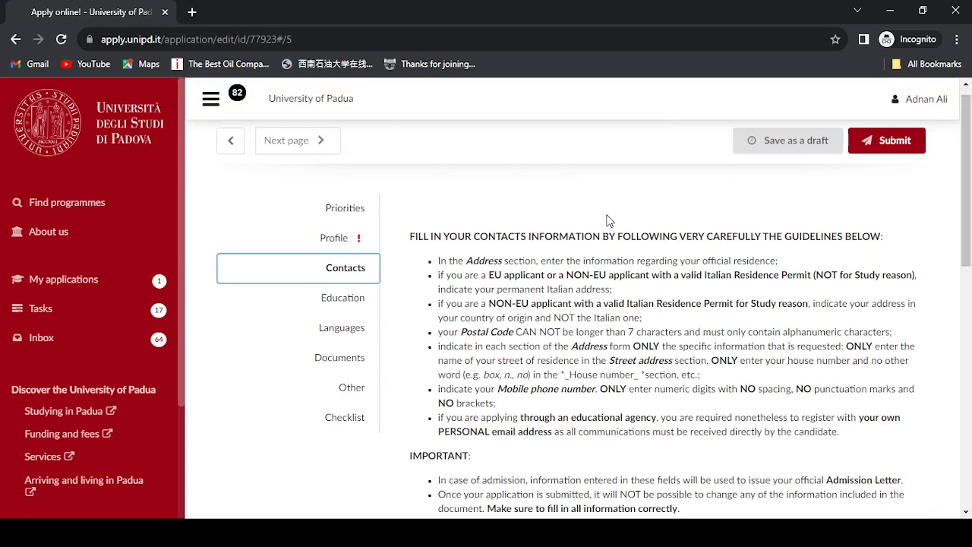
pyautogui.moveTo(970, 196); pyautogui.dragTo(970, 370)
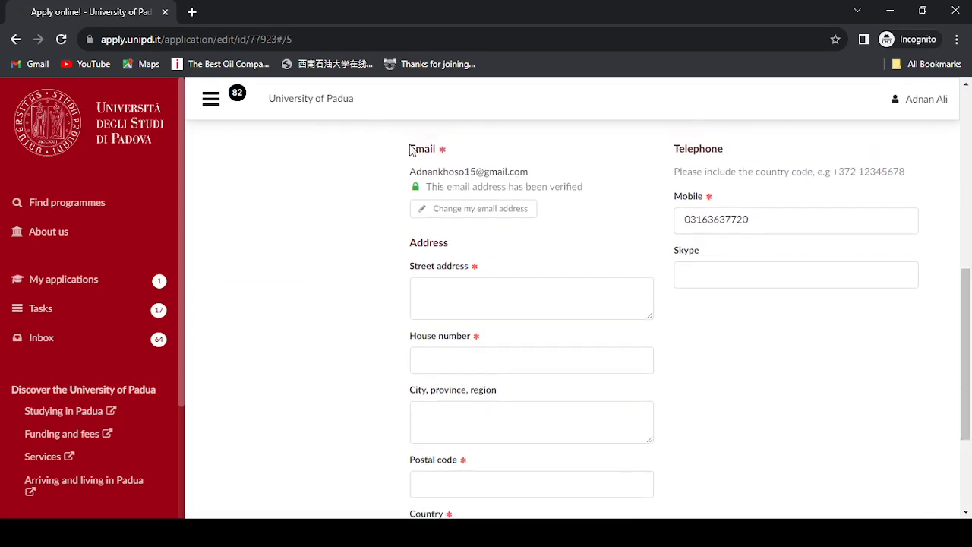
pyautogui.moveTo(411, 173); pyautogui.dragTo(531, 177)
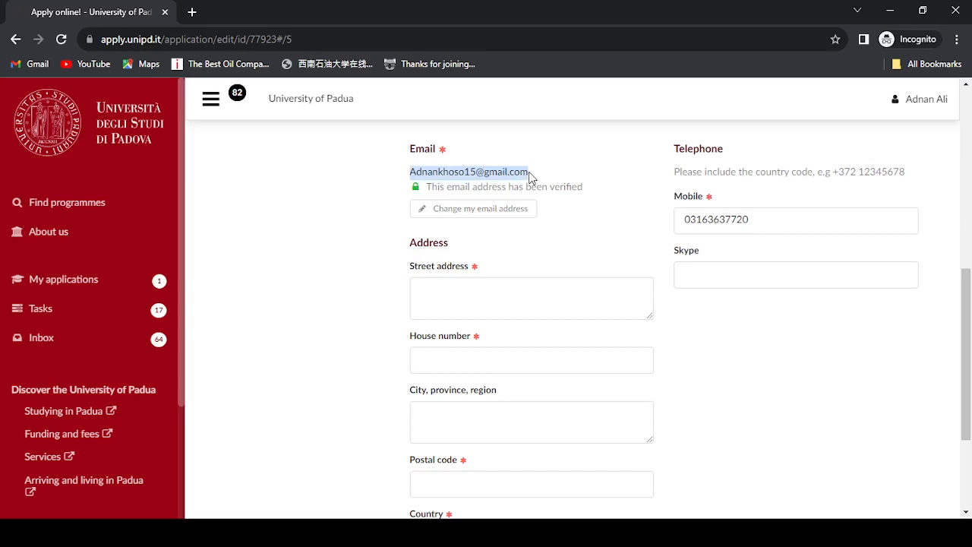
pyautogui.click(571, 198)
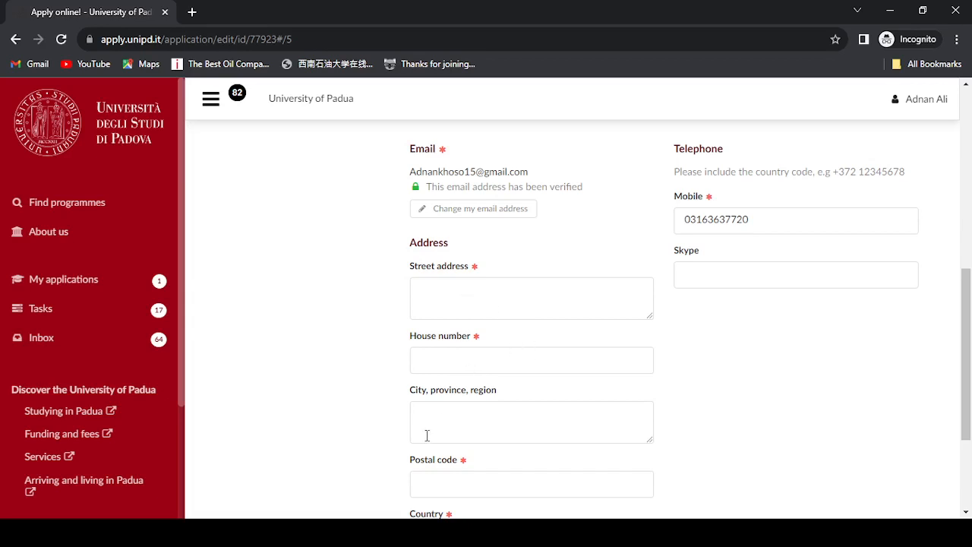
pyautogui.scroll(-3, 686, 327)
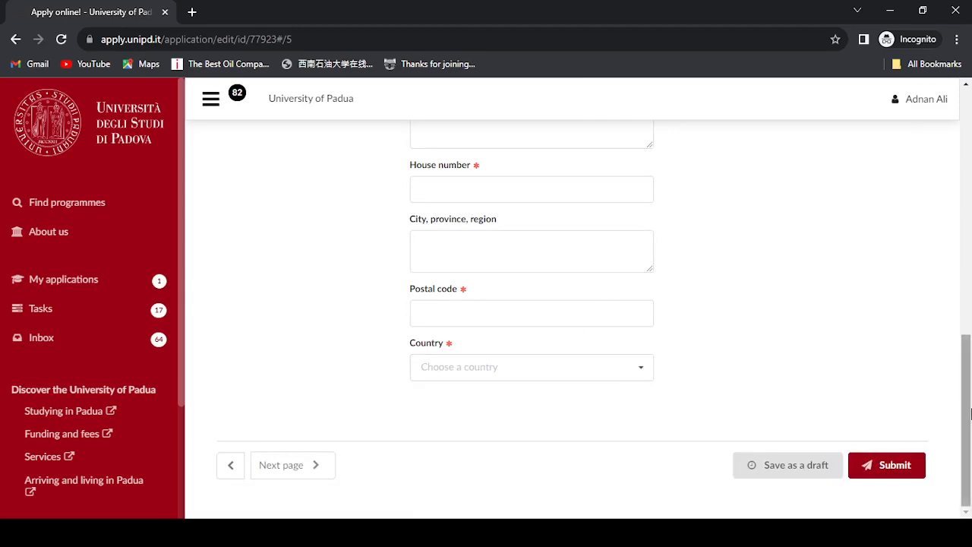
pyautogui.moveTo(970, 413); pyautogui.dragTo(970, 207)
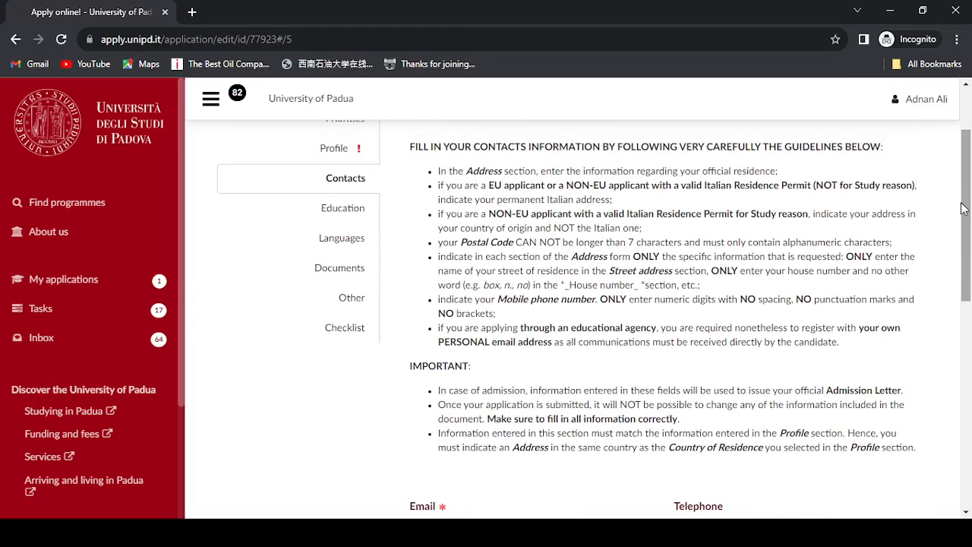
pyautogui.click(347, 208)
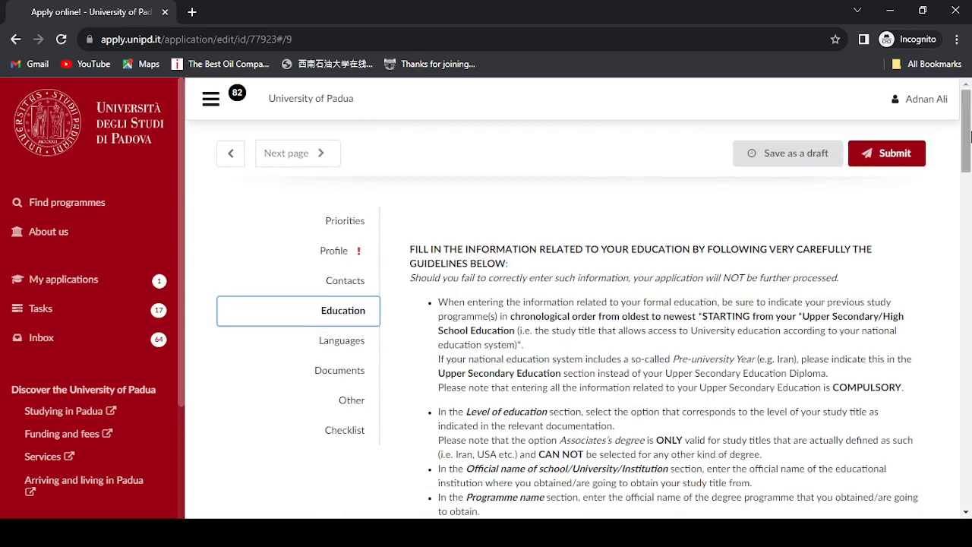
pyautogui.moveTo(970, 136)
pyautogui.mouseDown()
pyautogui.moveTo(971, 168)
pyautogui.moveTo(971, 156)
pyautogui.mouseUp()
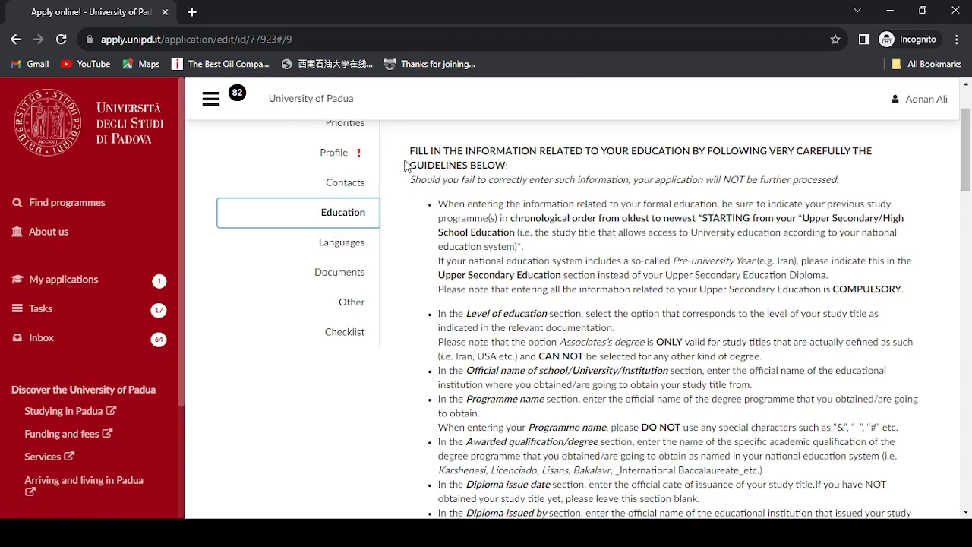
pyautogui.moveTo(409, 156); pyautogui.dragTo(581, 314)
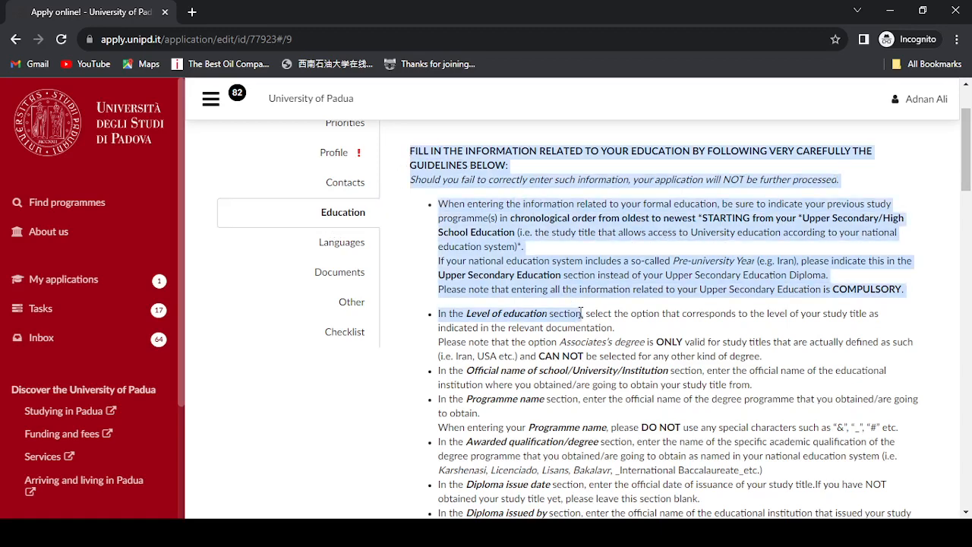
pyautogui.click(610, 228)
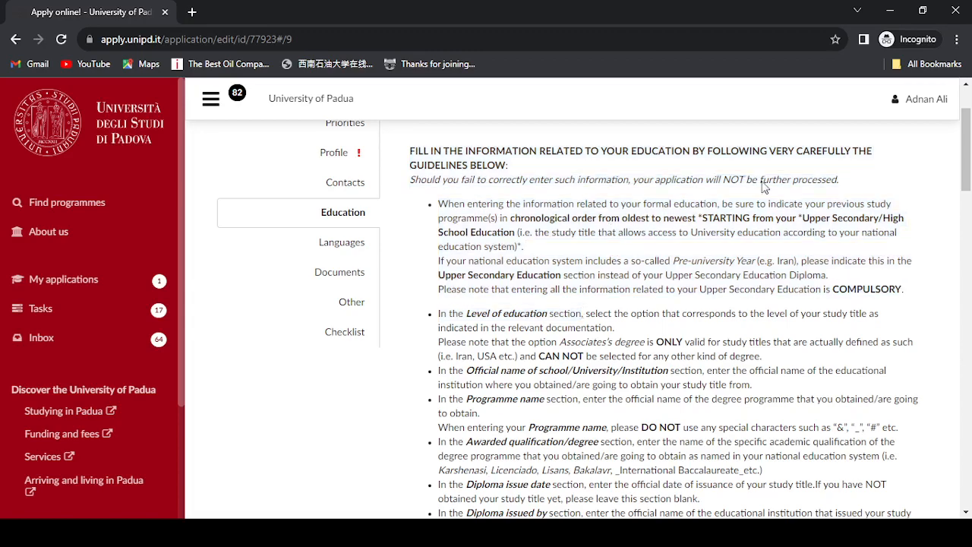
pyautogui.moveTo(967, 148); pyautogui.dragTo(970, 309)
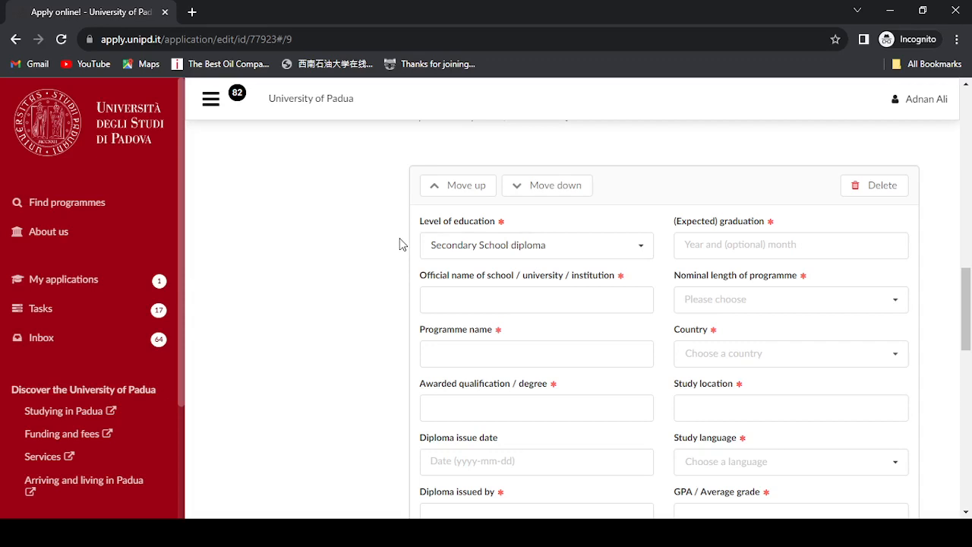
pyautogui.click(492, 248)
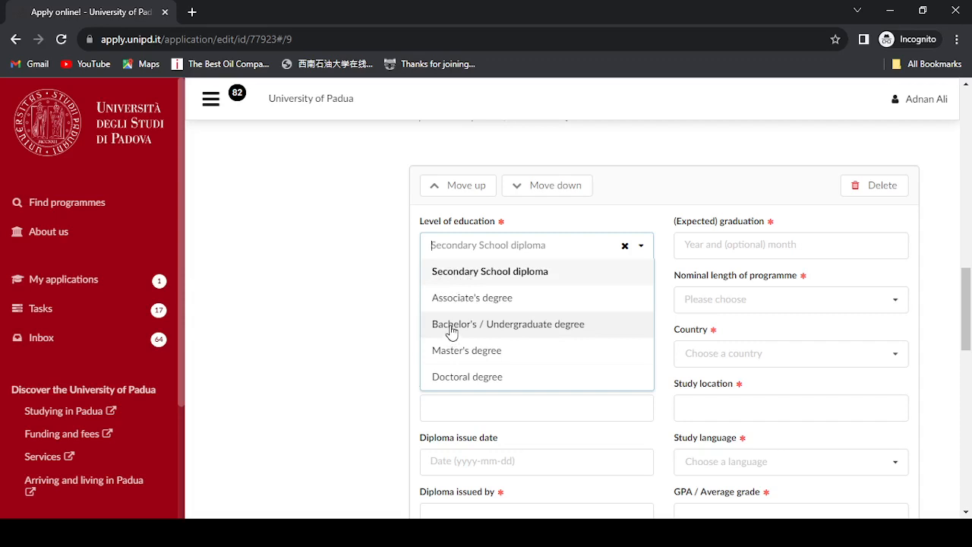
pyautogui.click(383, 279)
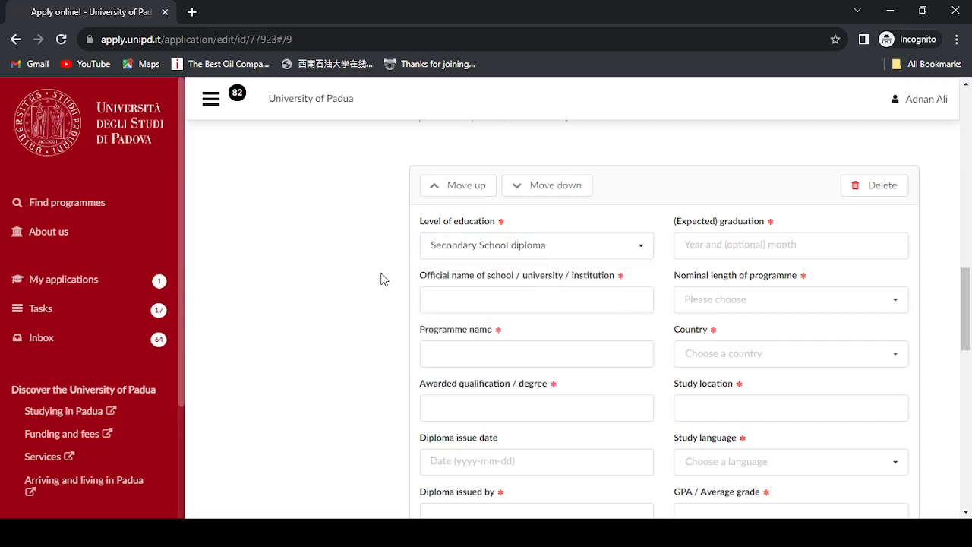
pyautogui.click(487, 243)
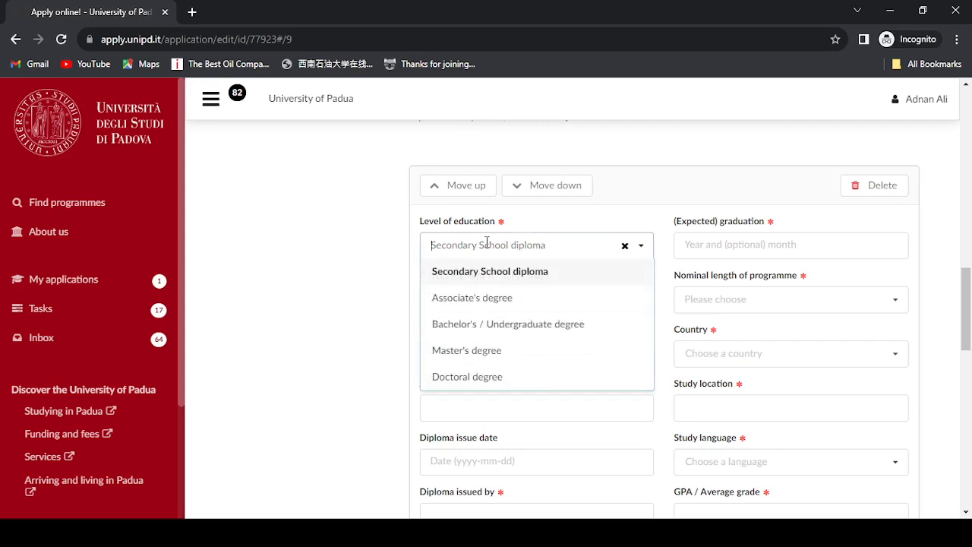
pyautogui.click(463, 275)
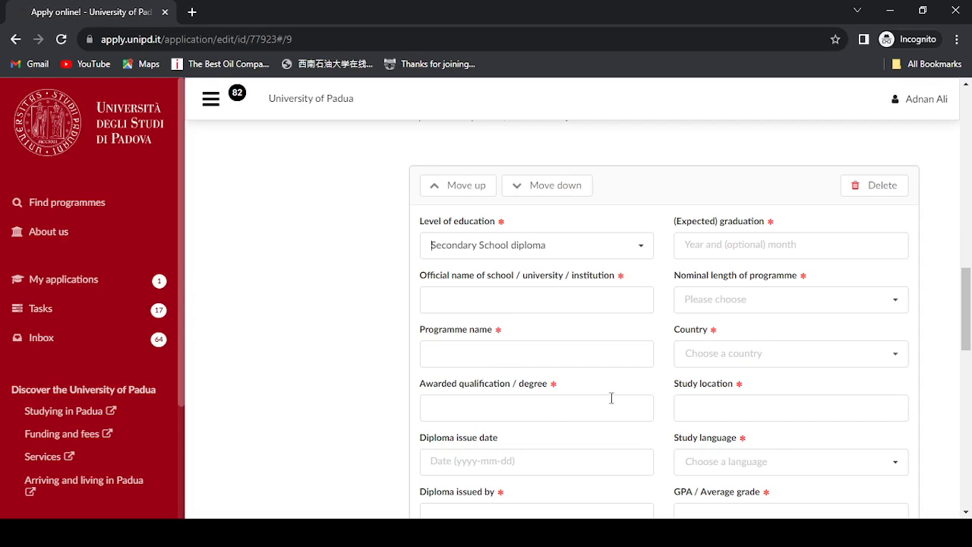
pyautogui.moveTo(970, 273); pyautogui.dragTo(970, 300)
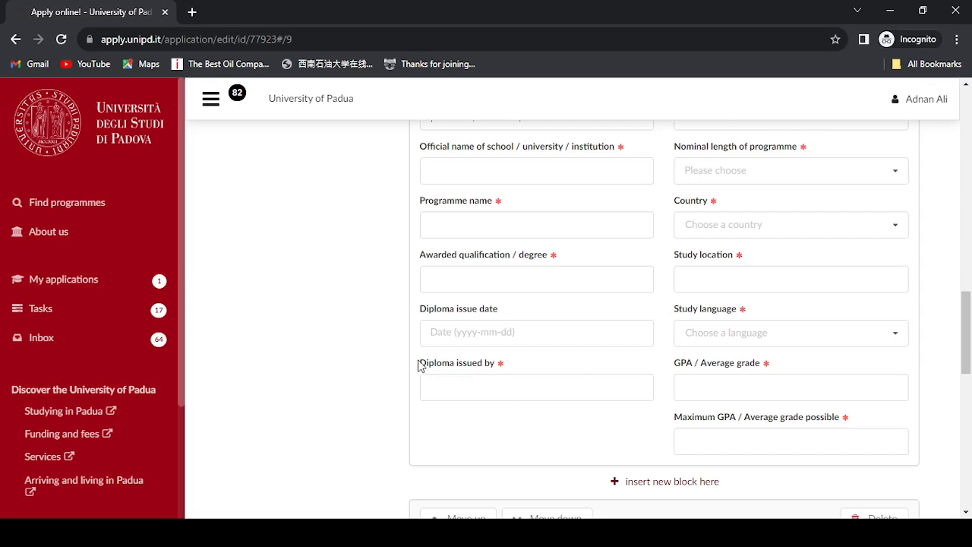
pyautogui.moveTo(420, 363); pyautogui.dragTo(499, 369)
pyautogui.click(502, 383)
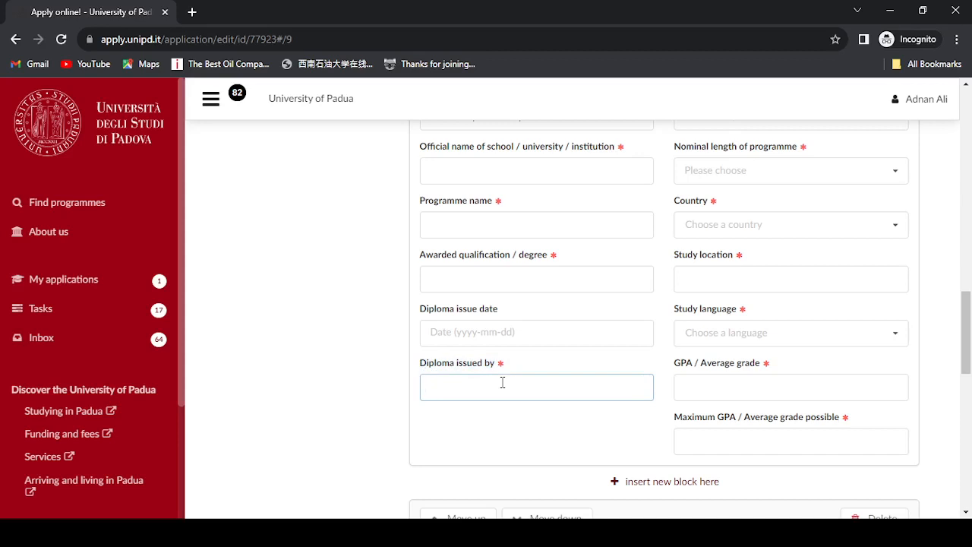
pyautogui.click(739, 386)
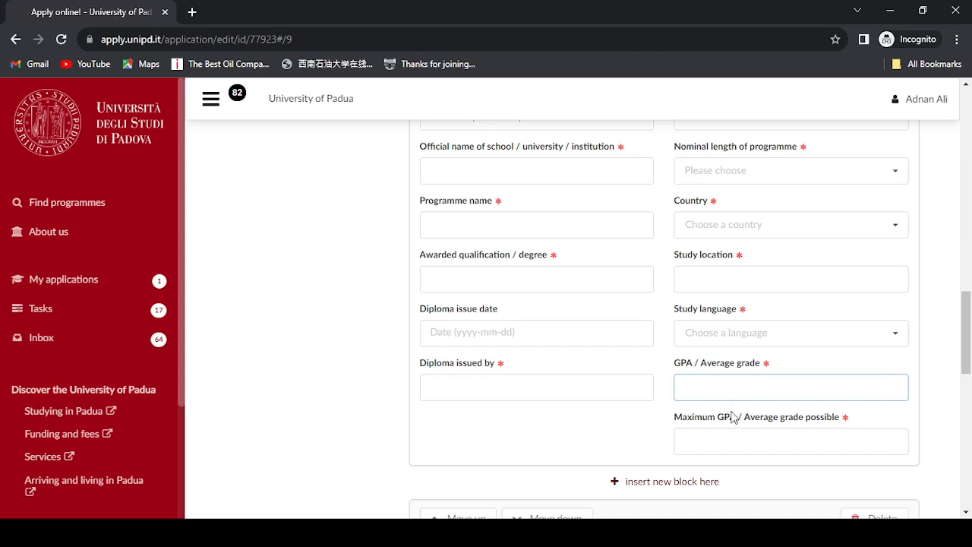
pyautogui.click(725, 438)
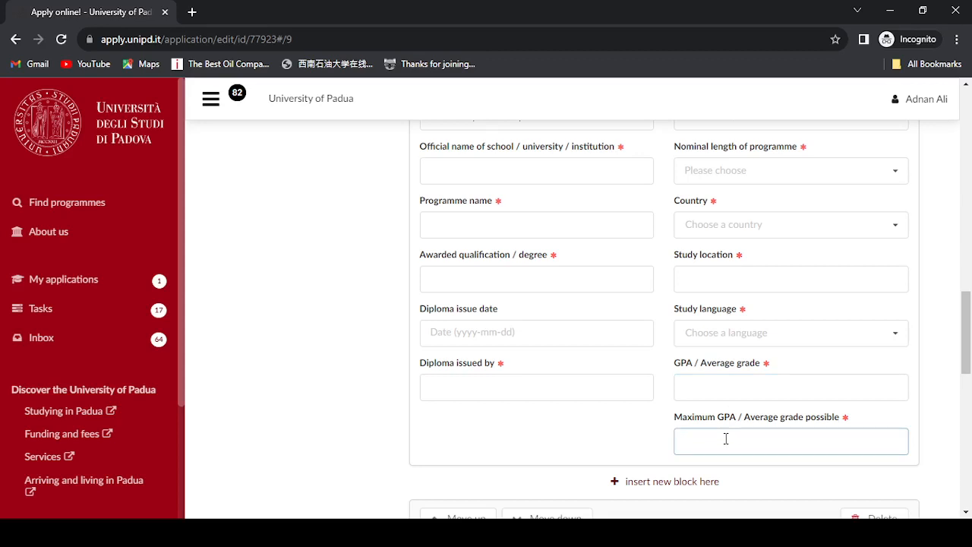
pyautogui.click(702, 385)
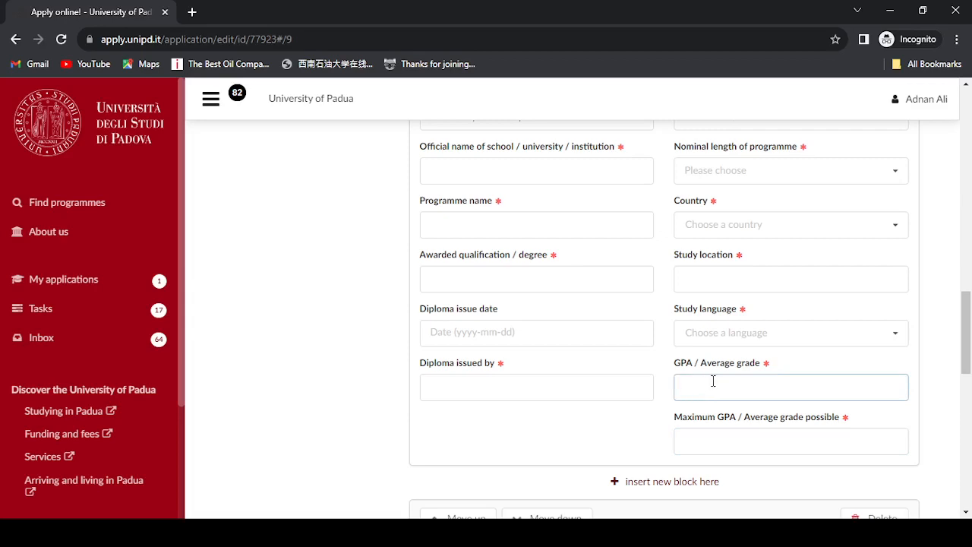
pyautogui.moveTo(968, 329); pyautogui.dragTo(970, 379)
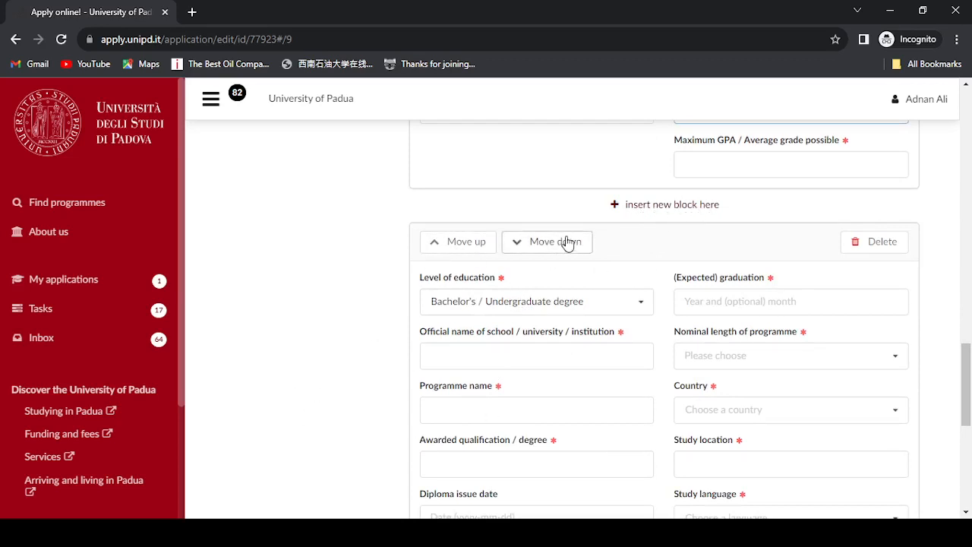
pyautogui.click(575, 299)
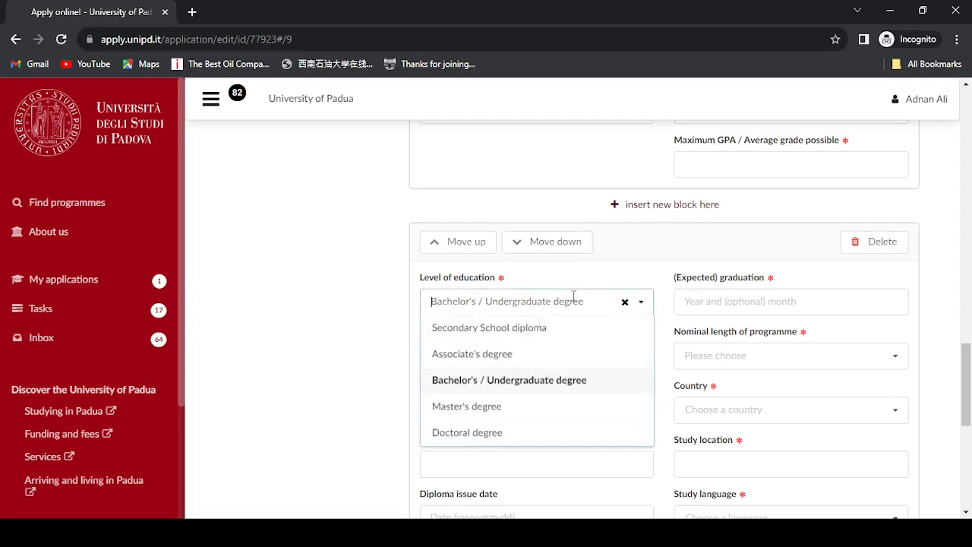
pyautogui.click(453, 384)
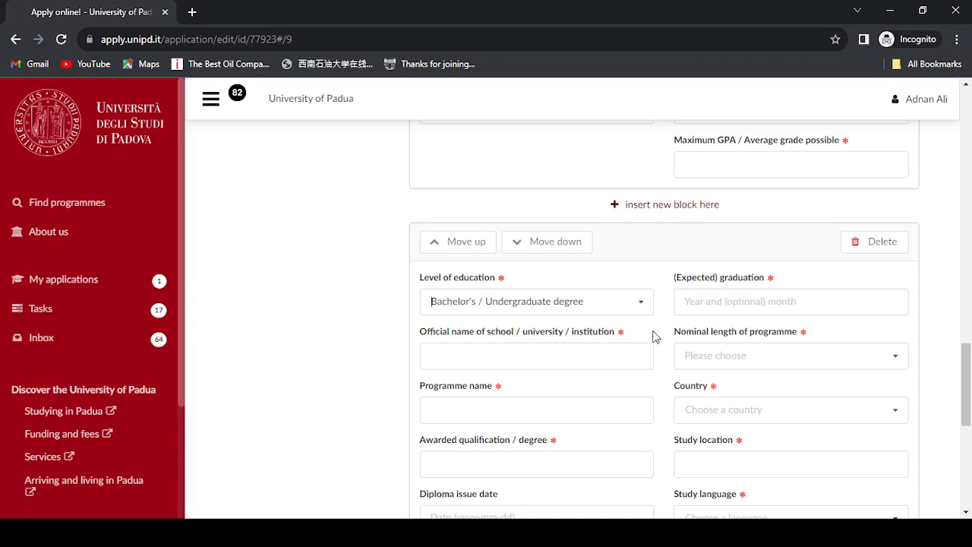
pyautogui.moveTo(966, 371); pyautogui.dragTo(969, 404)
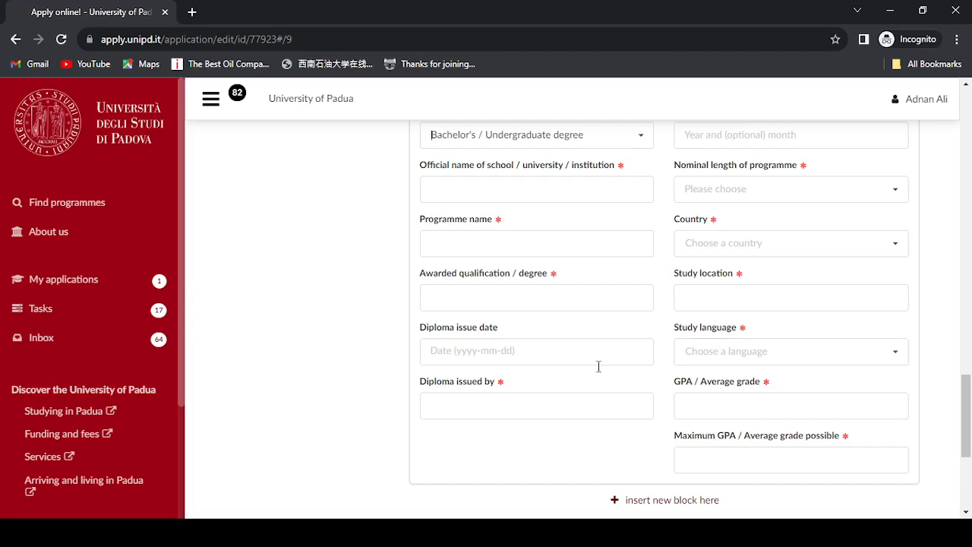
pyautogui.click(474, 403)
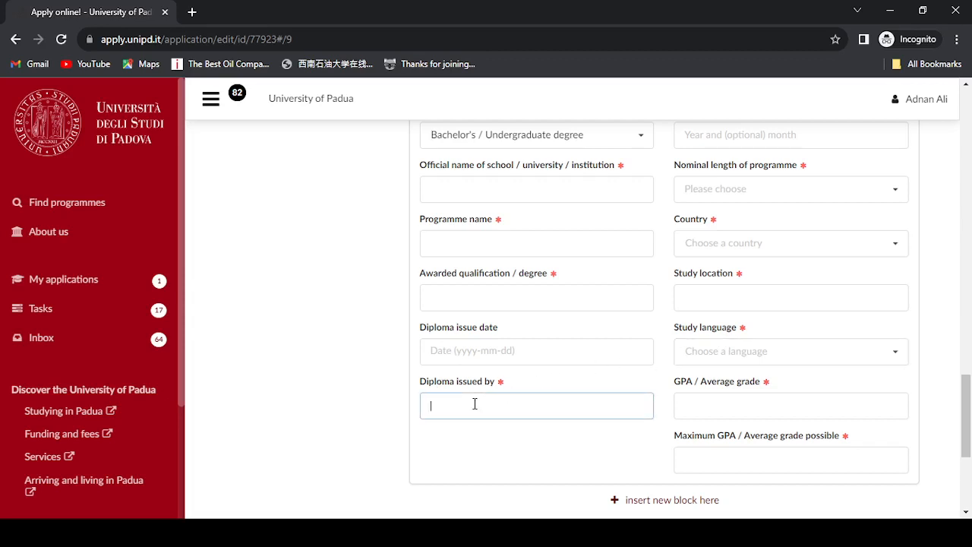
pyautogui.scroll(-2, 970, 454)
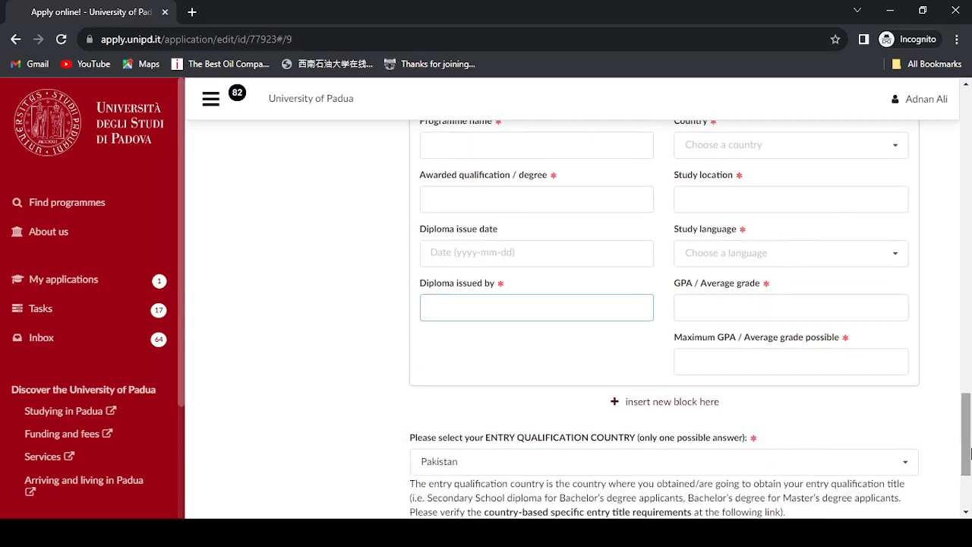
pyautogui.click(807, 317)
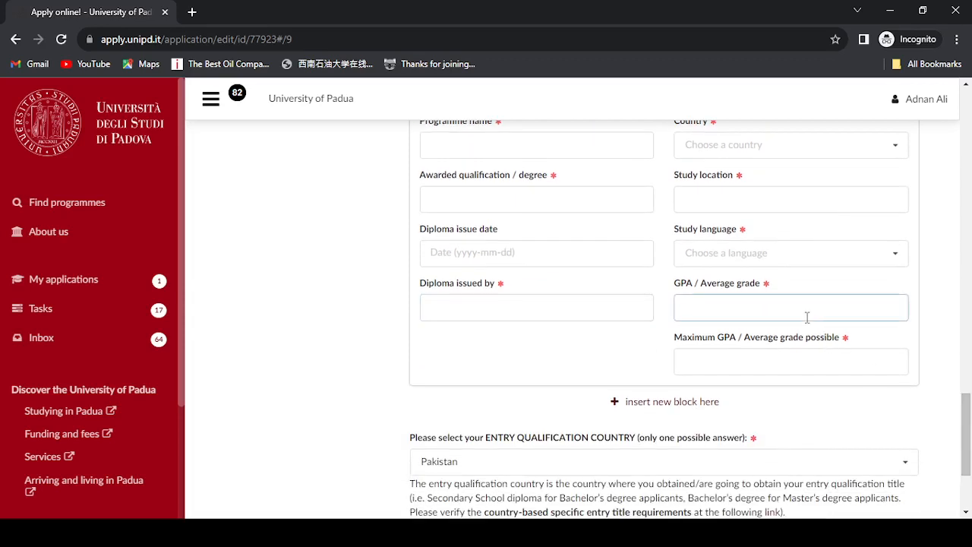
pyautogui.click(762, 358)
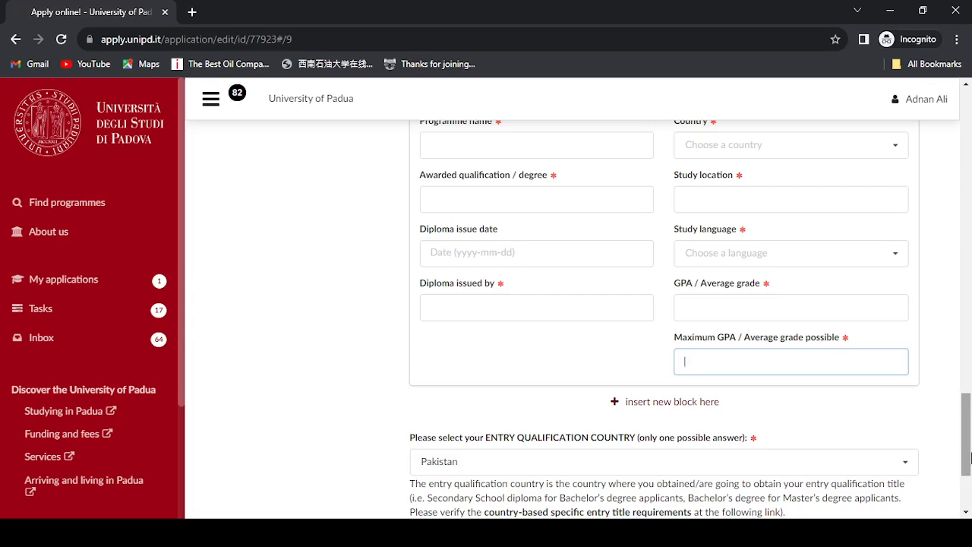
pyautogui.scroll(-2, 970, 431)
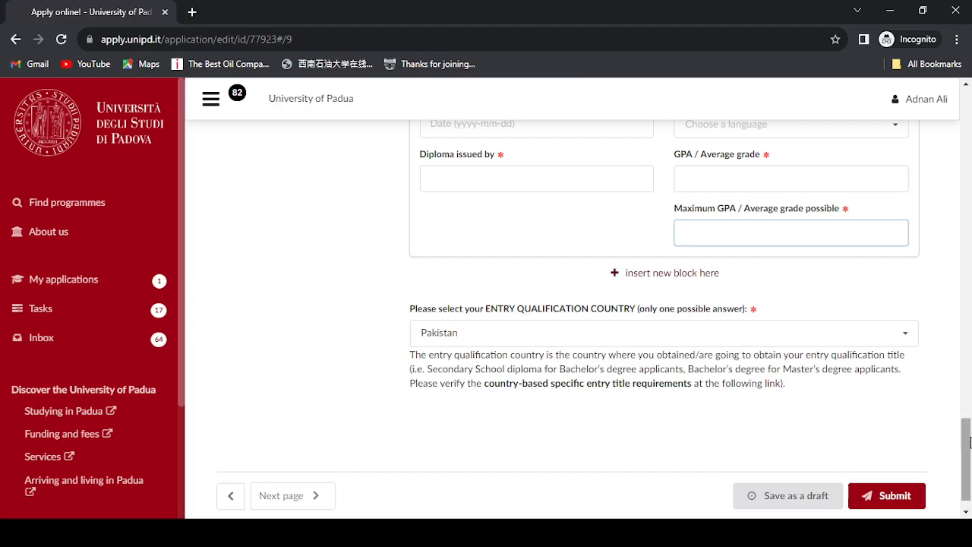
pyautogui.moveTo(966, 440); pyautogui.dragTo(968, 121)
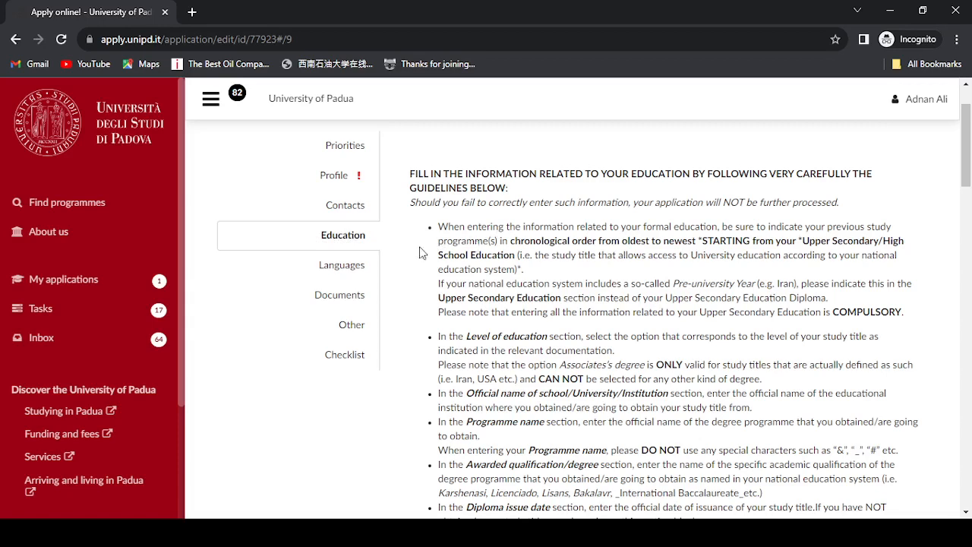
# - Go to Languages and scroll down to the unchosen Native language field
pyautogui.click(341, 272)
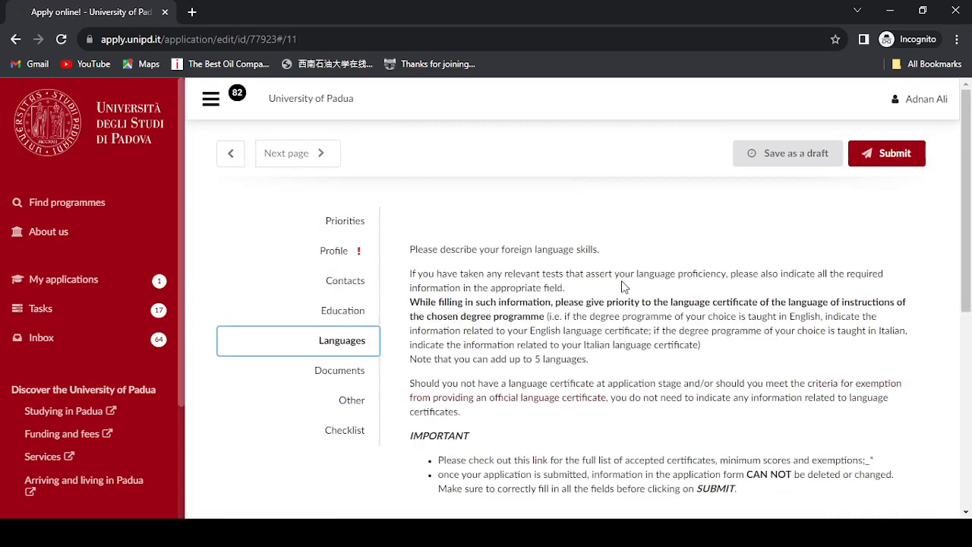
pyautogui.scroll(-3, 971, 284)
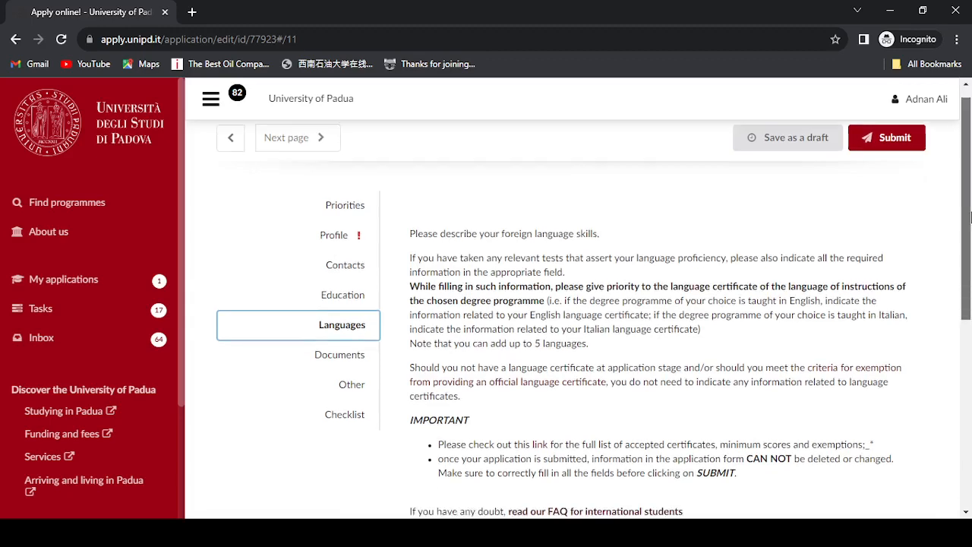
pyautogui.moveTo(971, 283); pyautogui.dragTo(971, 378)
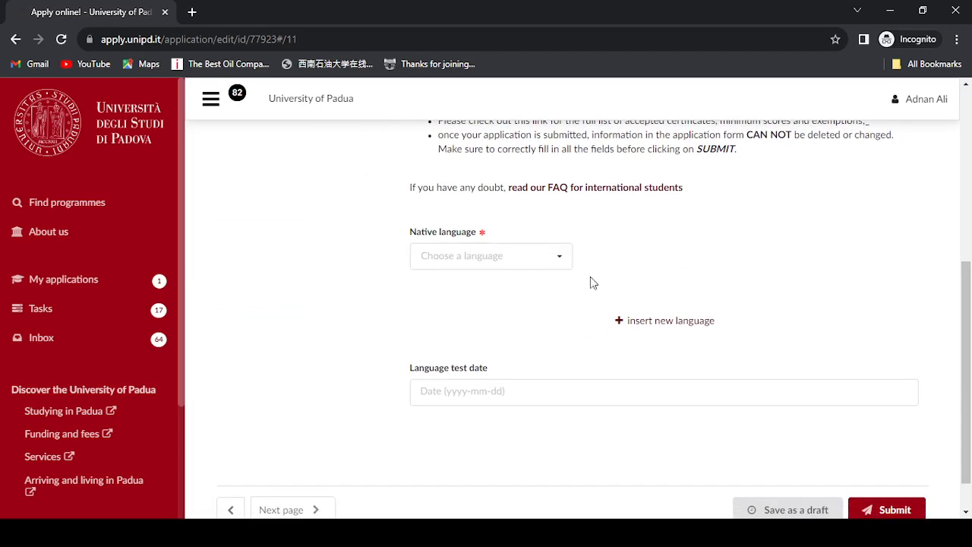
# - Add a foreign-language entry for English at B2 (independent user) proficiency
pyautogui.click(635, 322)
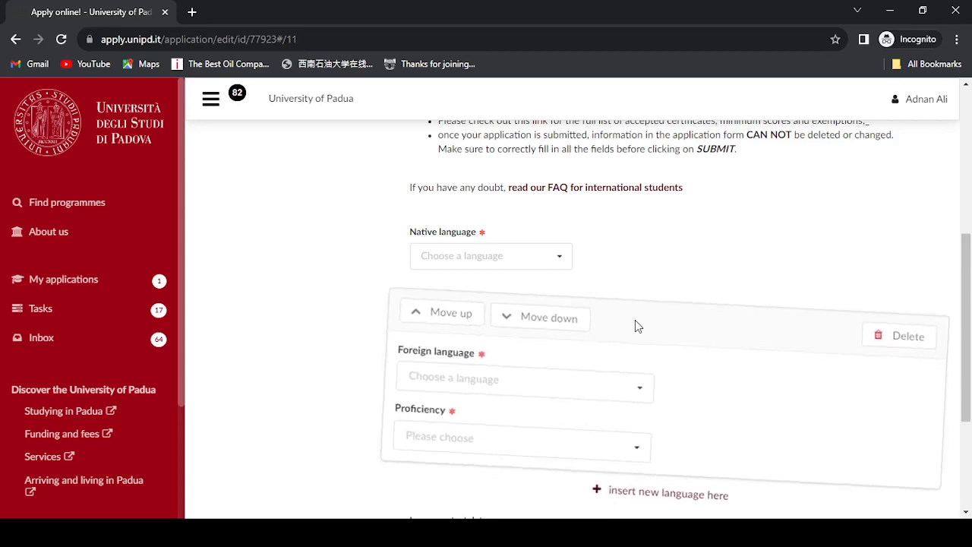
pyautogui.moveTo(969, 287); pyautogui.dragTo(969, 330)
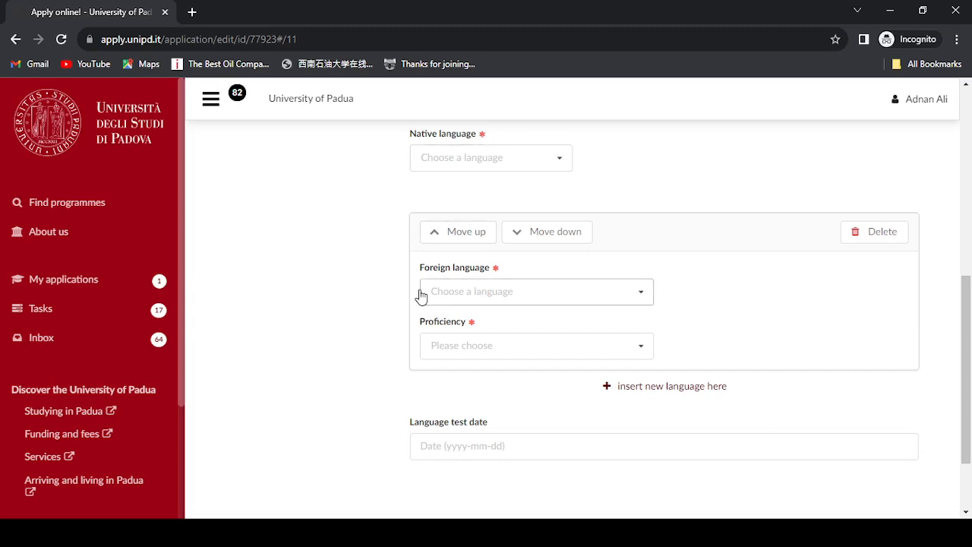
pyautogui.click(557, 352)
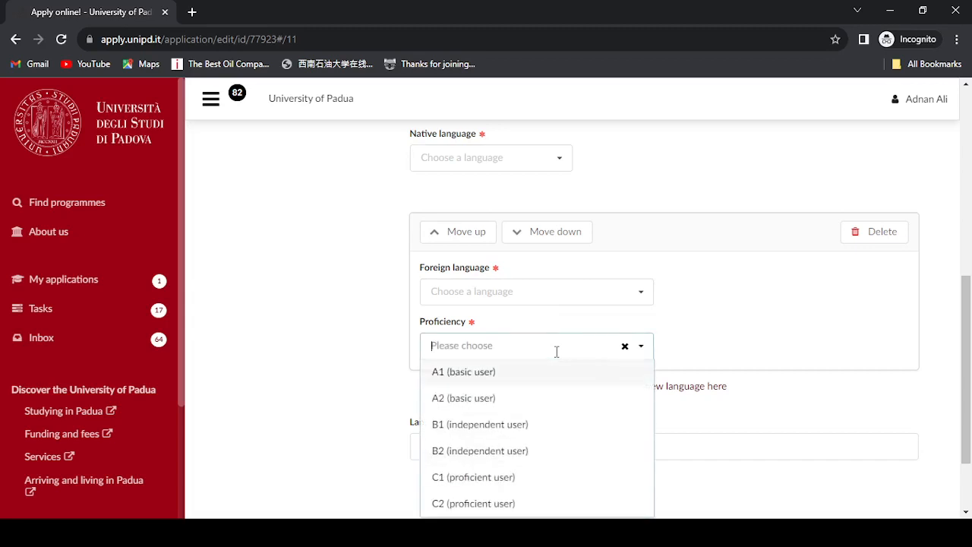
pyautogui.click(469, 454)
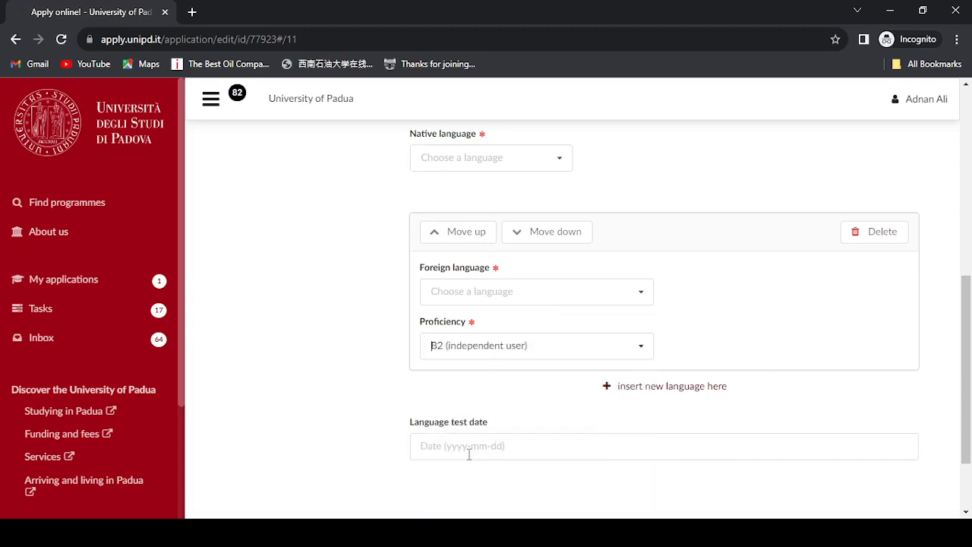
pyautogui.click(547, 293)
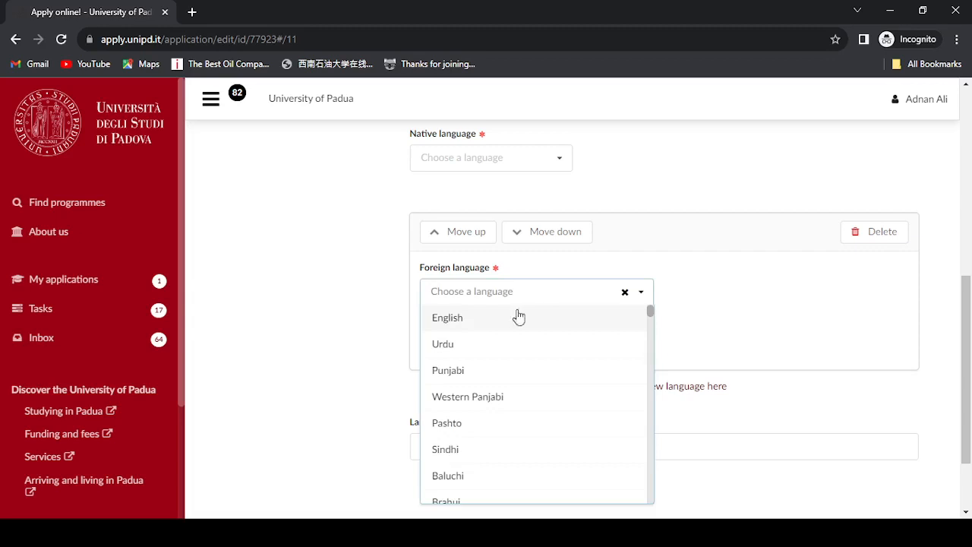
pyautogui.click(484, 327)
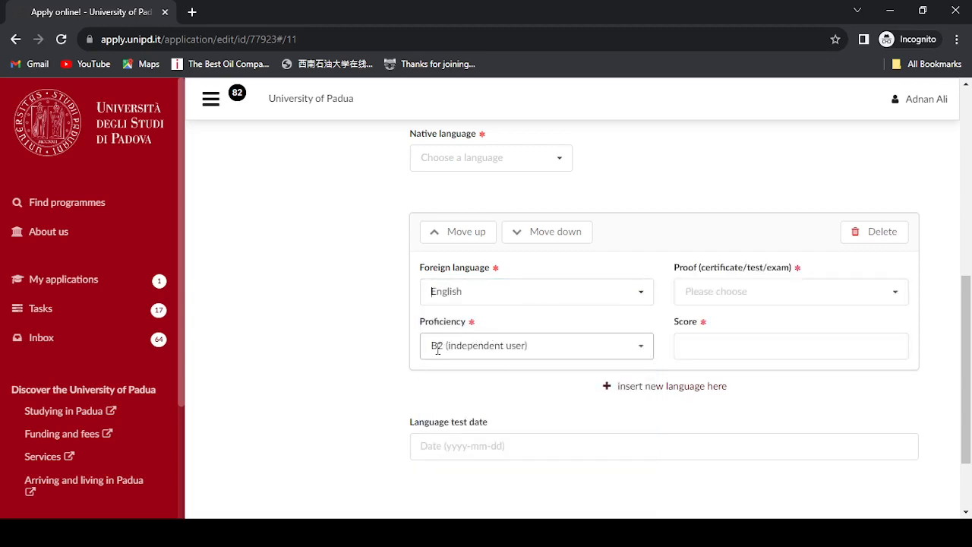
# - Set the language proof to previous studies taught entirely in English
pyautogui.click(731, 288)
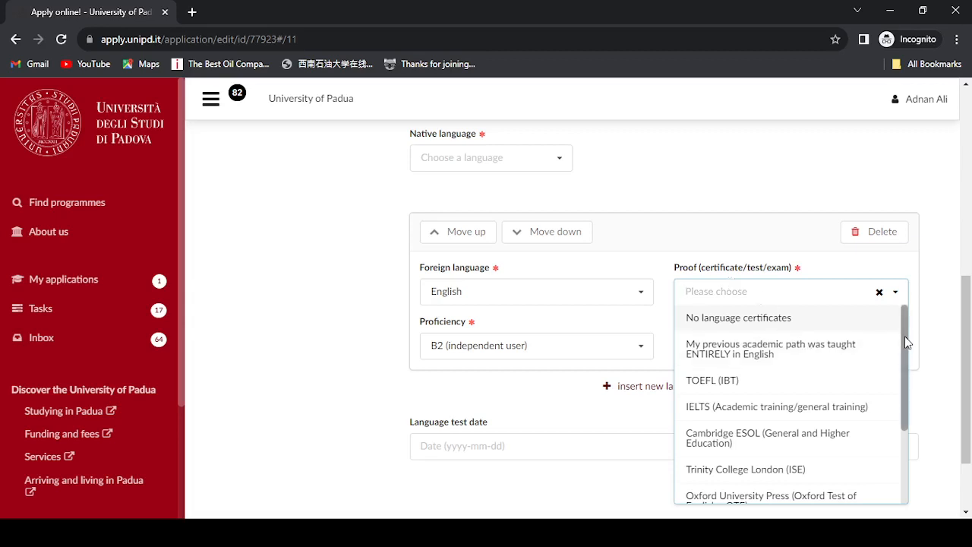
pyautogui.moveTo(905, 342)
pyautogui.mouseDown()
pyautogui.moveTo(904, 425)
pyautogui.moveTo(905, 338)
pyautogui.mouseUp()
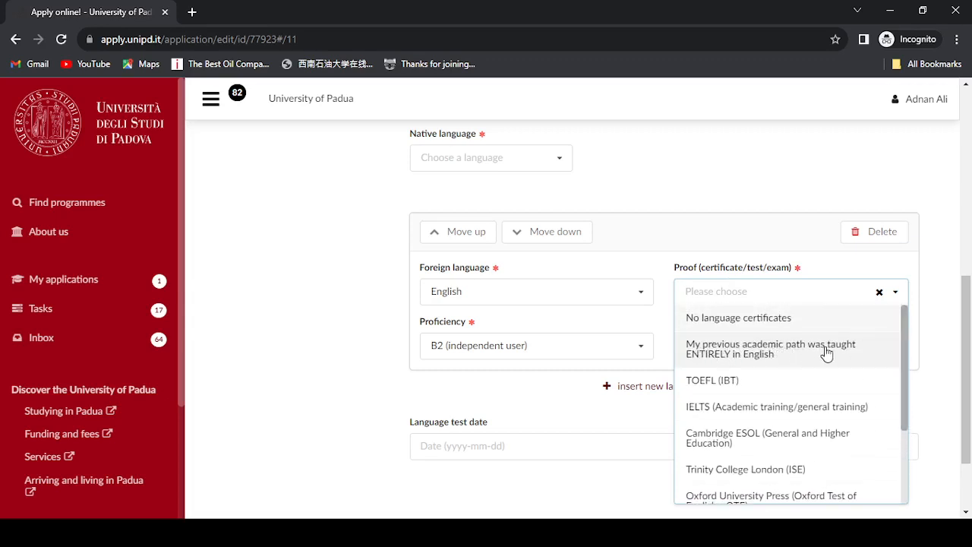
pyautogui.click(770, 350)
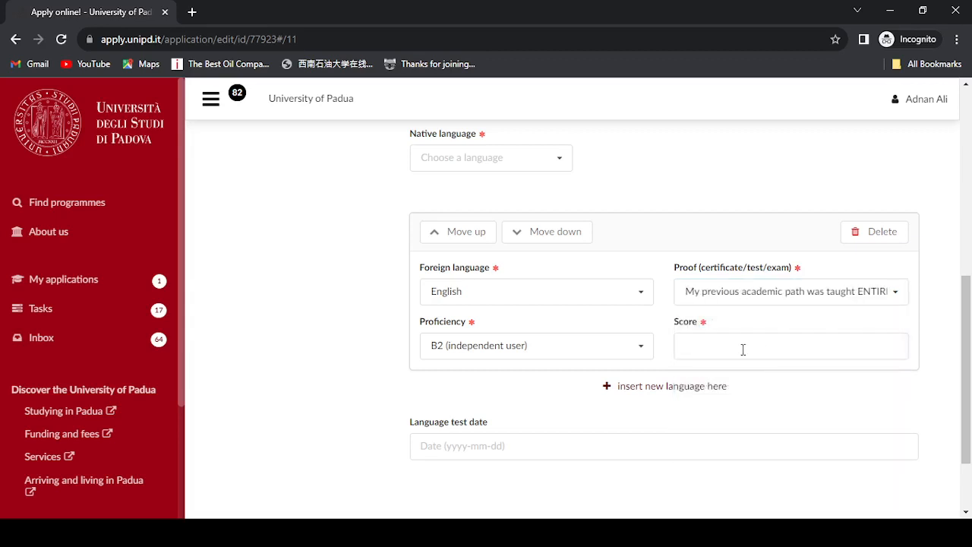
pyautogui.click(742, 349)
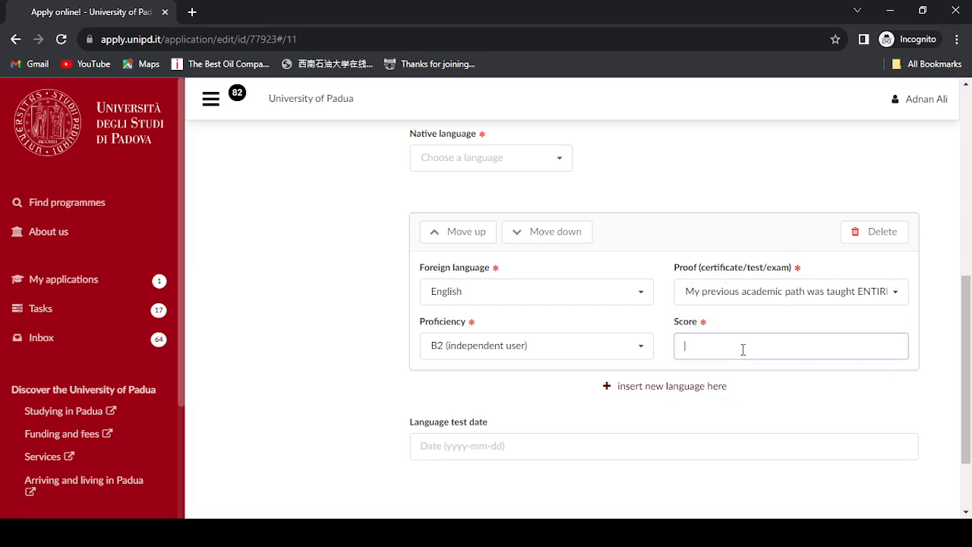
pyautogui.moveTo(969, 343); pyautogui.dragTo(969, 357)
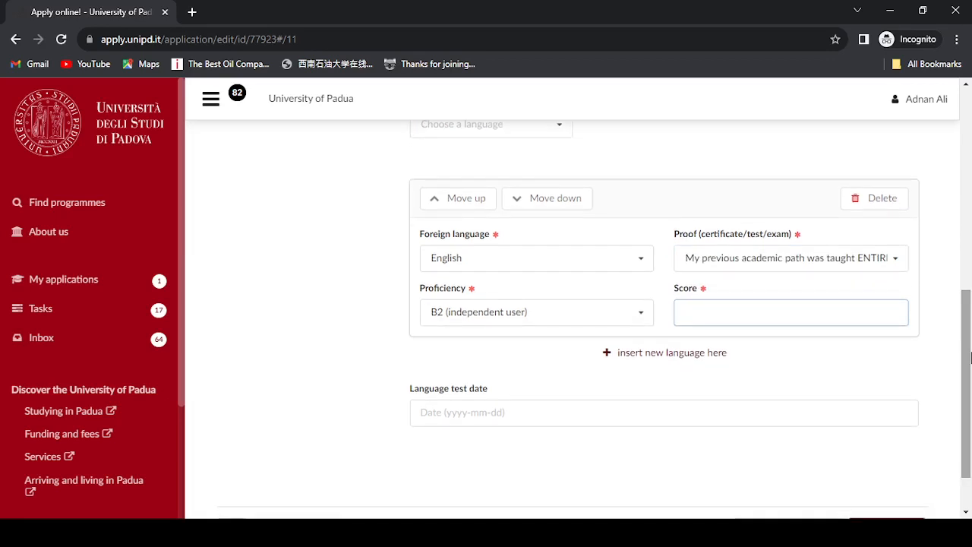
pyautogui.moveTo(969, 357); pyautogui.dragTo(969, 296)
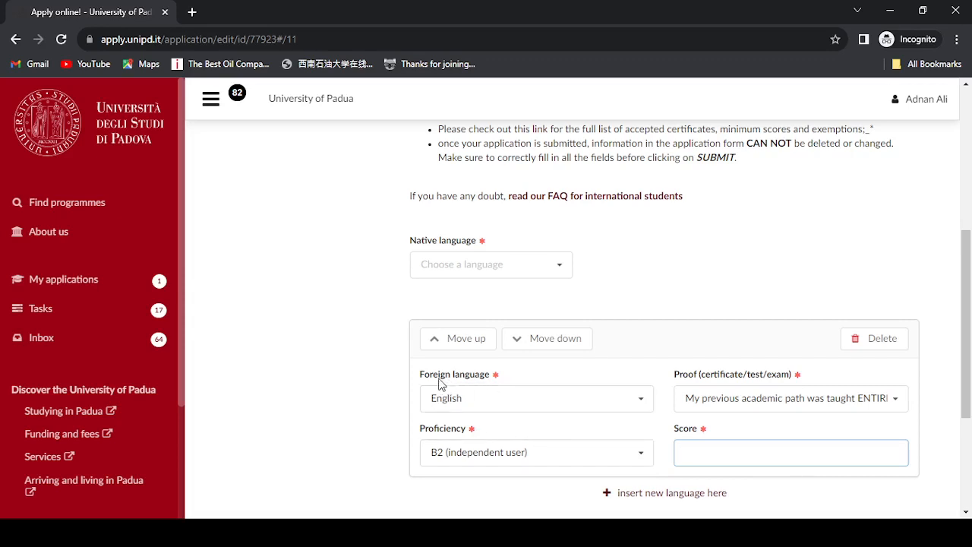
pyautogui.scroll(-3, 969, 377)
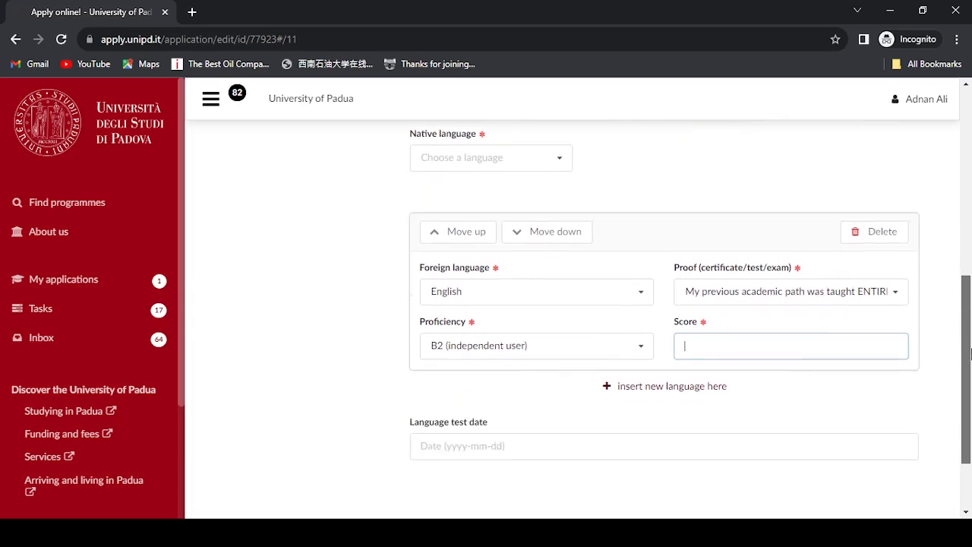
pyautogui.moveTo(970, 376); pyautogui.dragTo(970, 414)
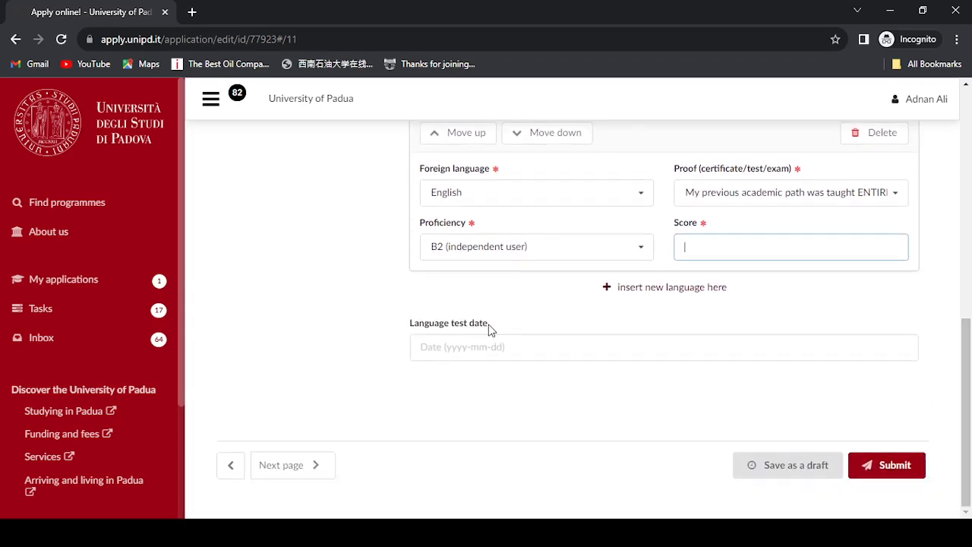
pyautogui.click(453, 352)
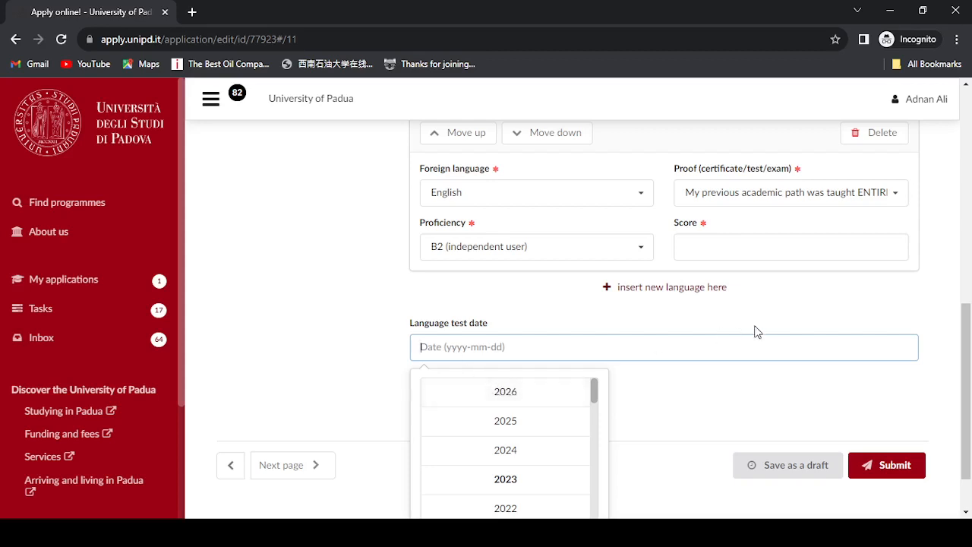
pyautogui.click(753, 313)
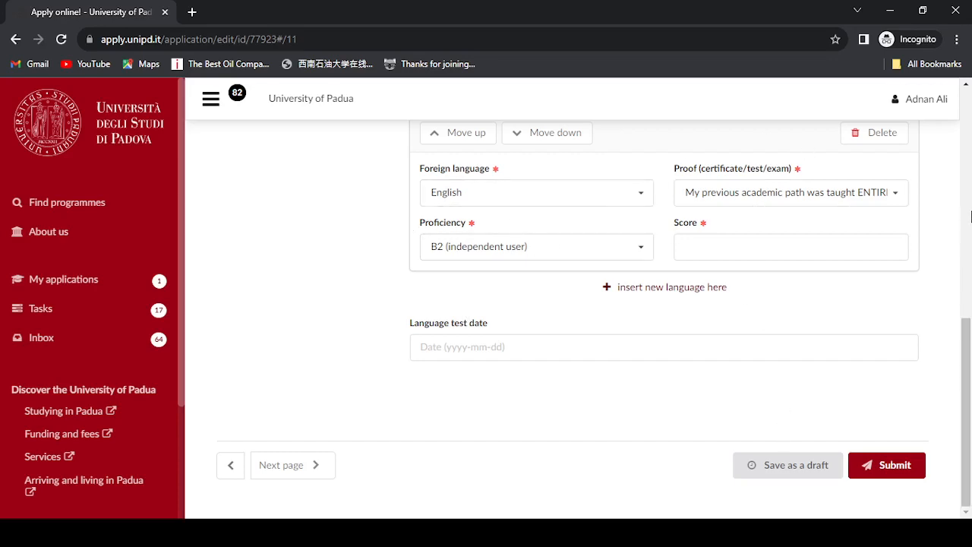
pyautogui.moveTo(971, 370); pyautogui.dragTo(964, 212)
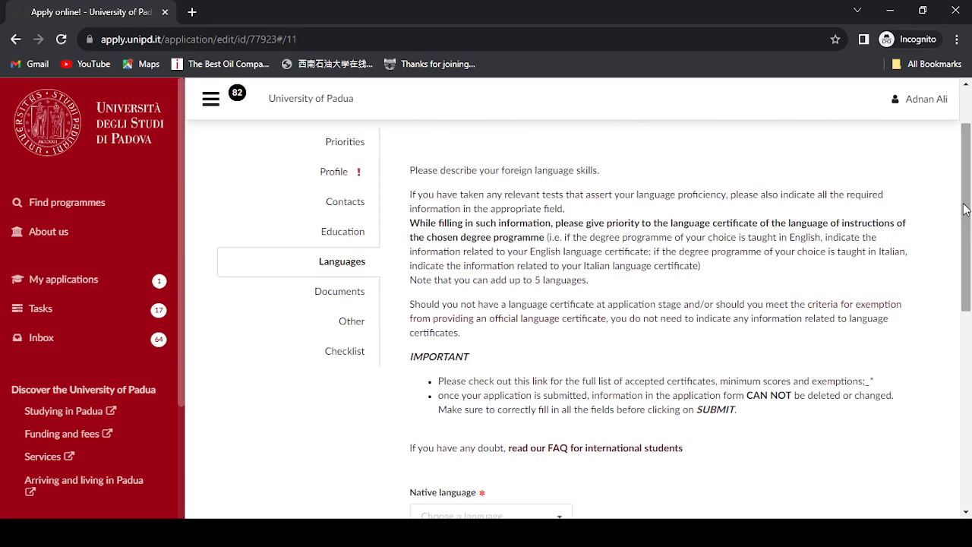
# - Switch to the Documents section, which reports no documents uploaded yet
pyautogui.click(342, 293)
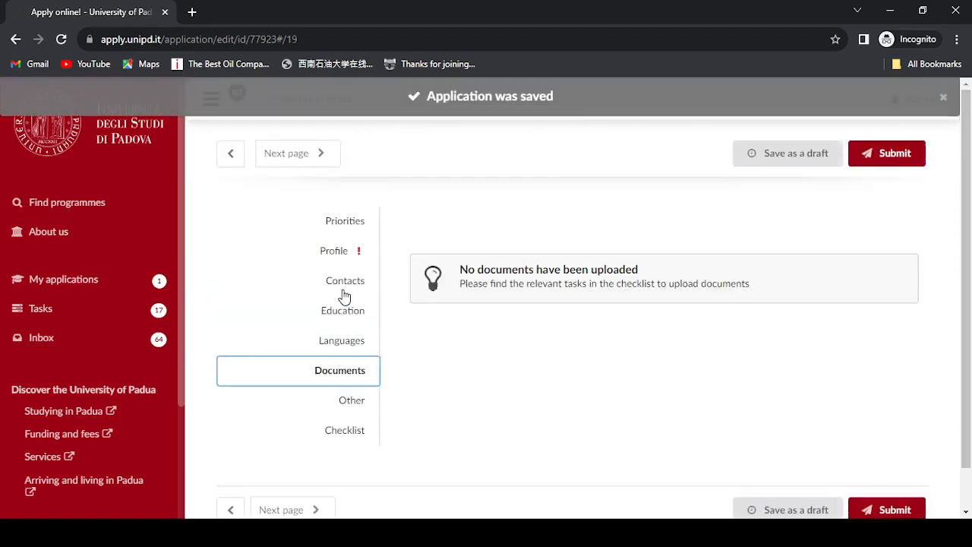
pyautogui.moveTo(968, 264)
pyautogui.mouseDown()
pyautogui.moveTo(969, 304)
pyautogui.moveTo(968, 263)
pyautogui.mouseUp()
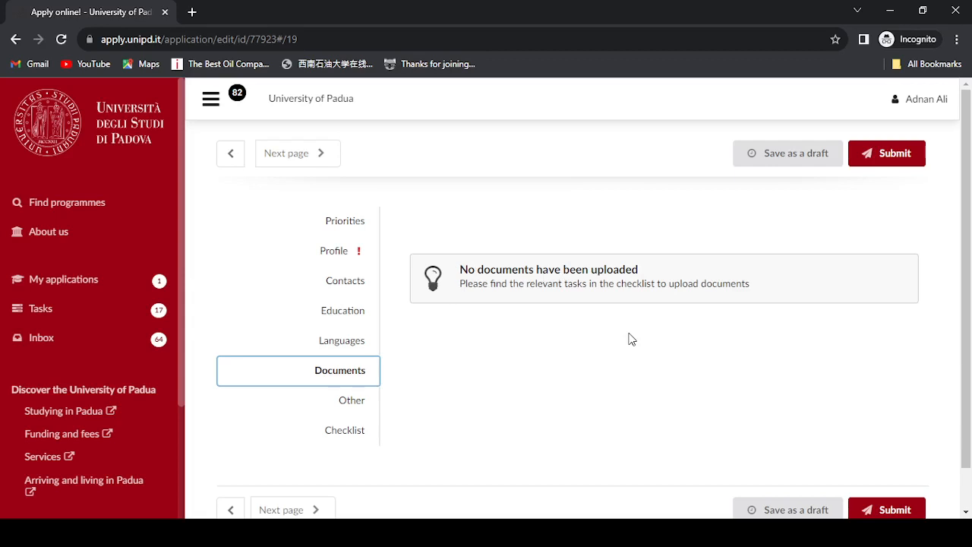
# - Open the Other section and view the Information source options without choosing one
pyautogui.click(353, 403)
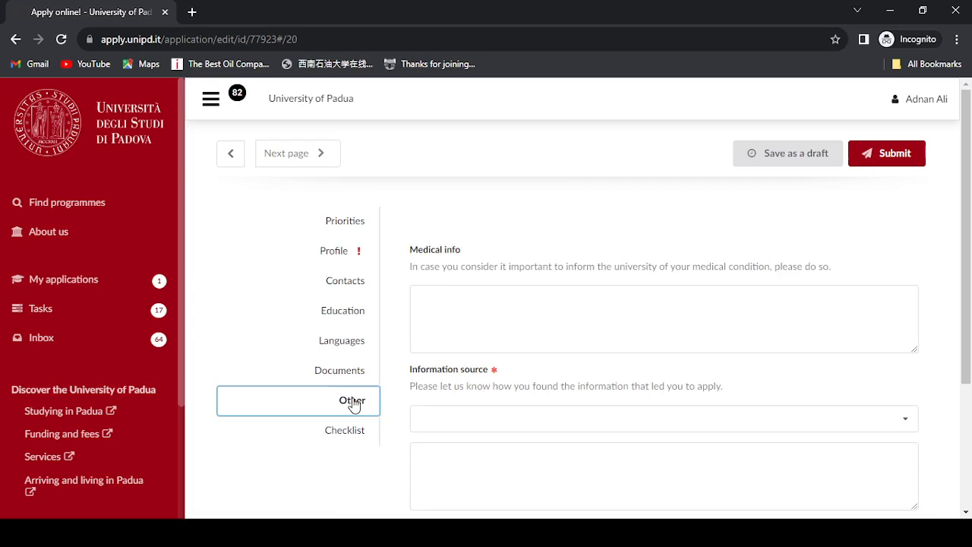
pyautogui.scroll(-1, 970, 209)
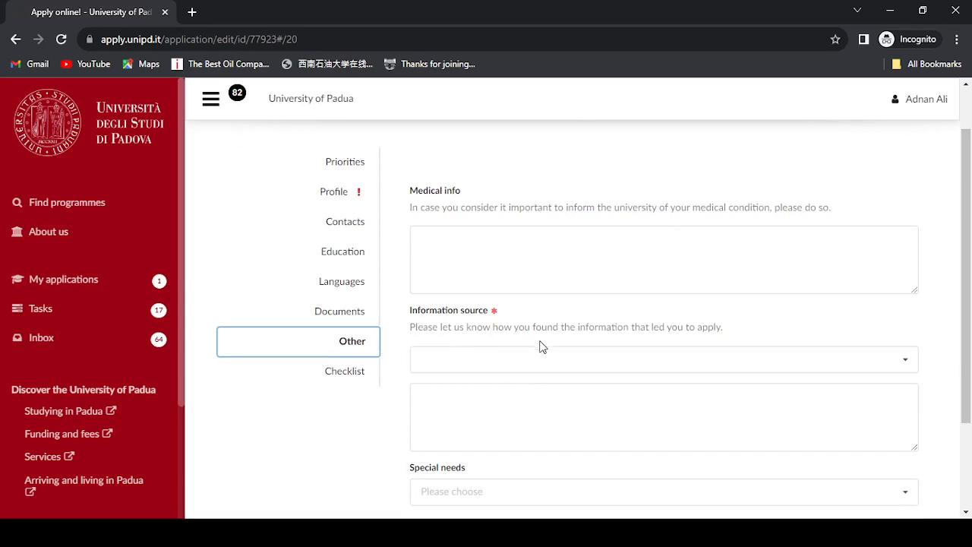
pyautogui.click(548, 361)
pyautogui.click(549, 362)
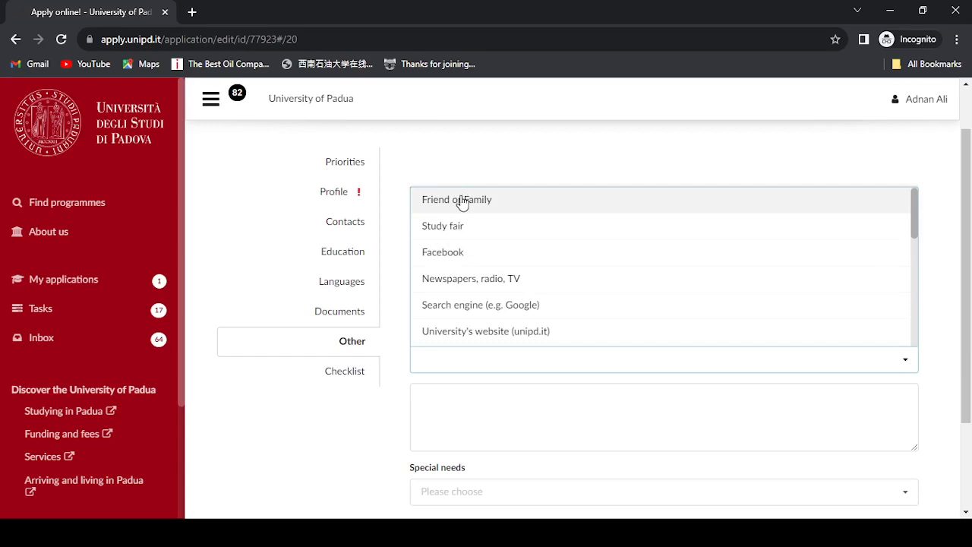
pyautogui.click(524, 161)
pyautogui.scroll(-1, 970, 317)
pyautogui.moveTo(970, 316); pyautogui.dragTo(971, 281)
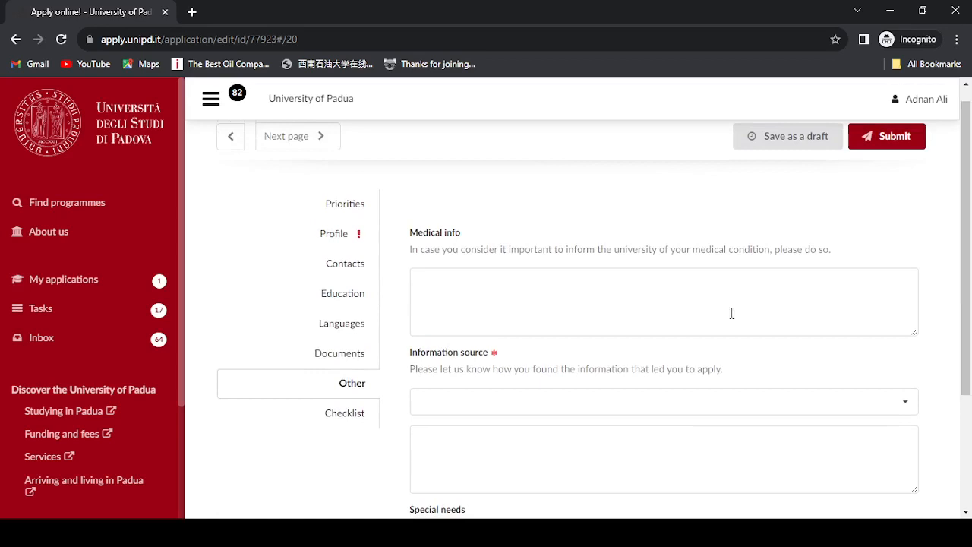
# - Open the Checklist and scroll through its instructions and the blocking tasks
pyautogui.click(354, 419)
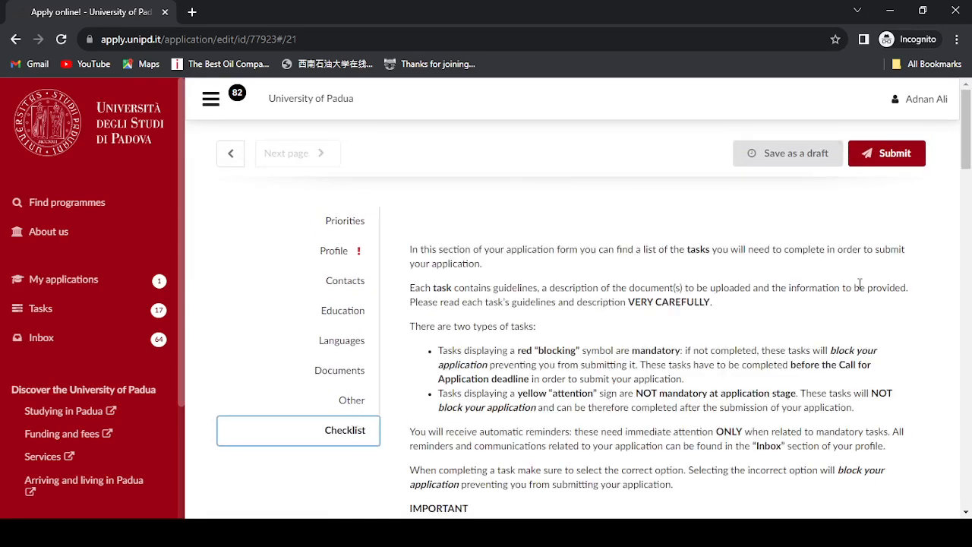
pyautogui.moveTo(966, 135); pyautogui.dragTo(968, 296)
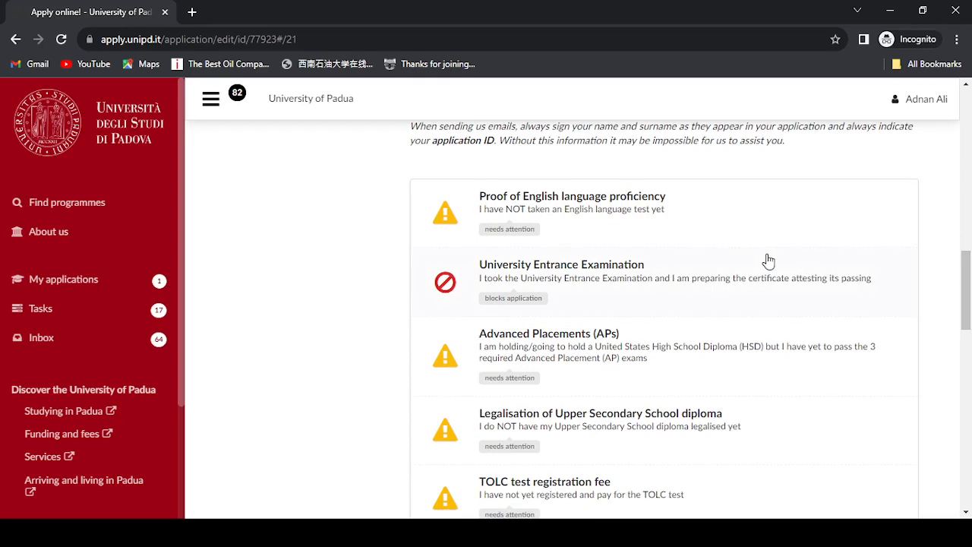
pyautogui.moveTo(969, 275)
pyautogui.mouseDown()
pyautogui.moveTo(966, 320)
pyautogui.moveTo(958, 261)
pyautogui.mouseUp()
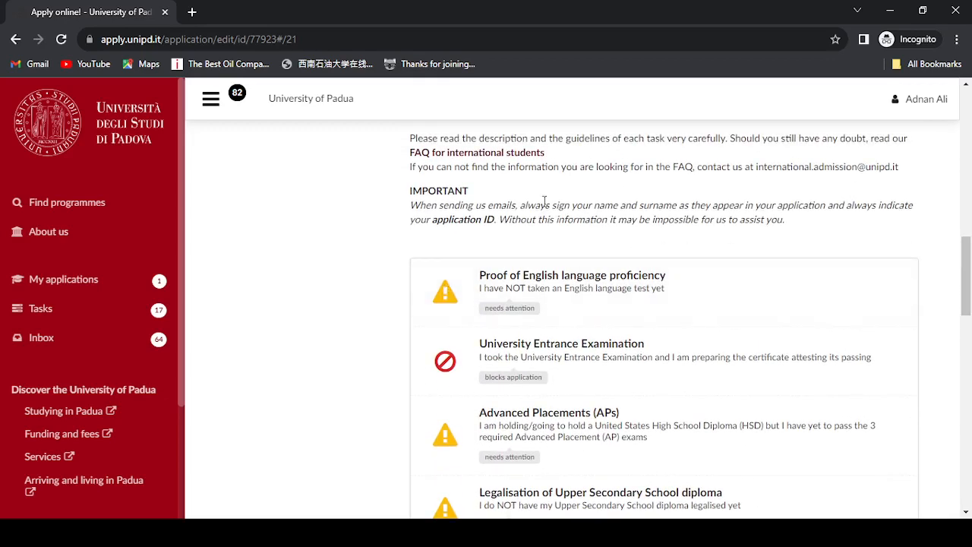
pyautogui.moveTo(965, 277); pyautogui.dragTo(965, 210)
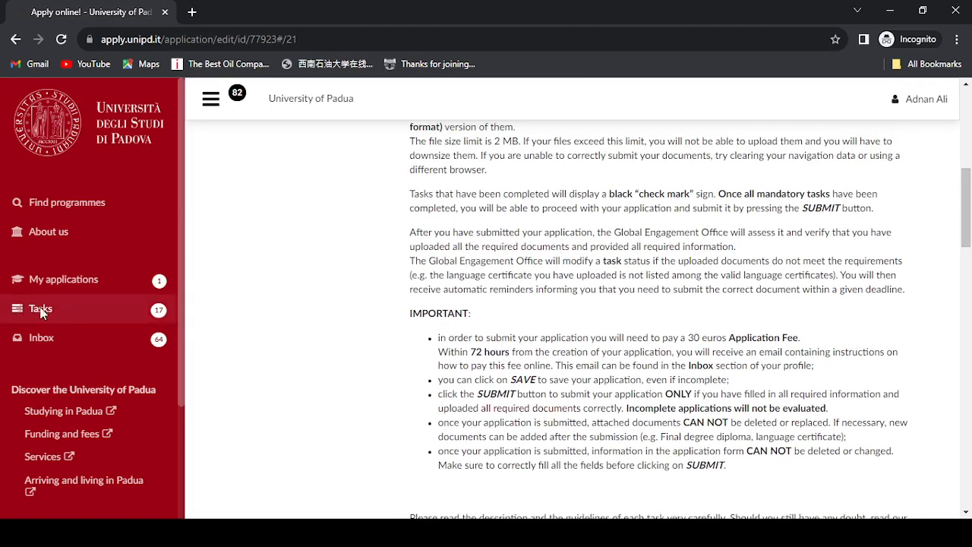
# - Go to the Tasks page and scroll through the Academic year 2022/23 tasks
pyautogui.click(41, 313)
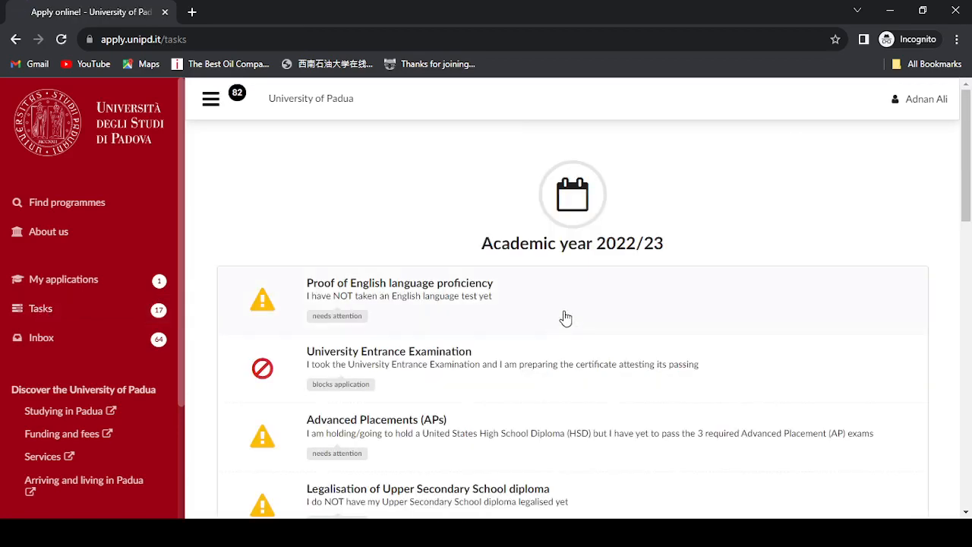
pyautogui.moveTo(968, 196); pyautogui.dragTo(970, 135)
pyautogui.scroll(-2, 970, 222)
# - Open the Proof of English language proficiency task and cancel the file upload
pyautogui.click(404, 303)
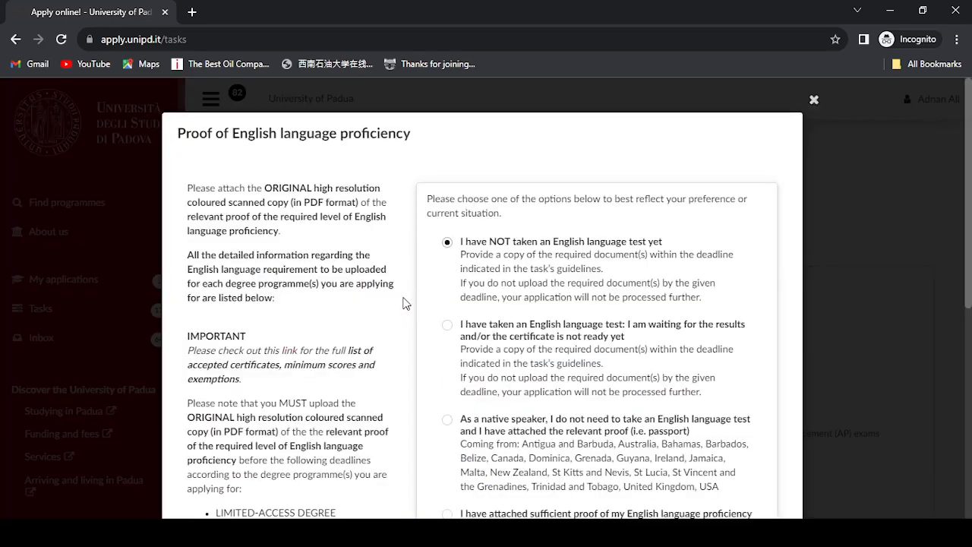
pyautogui.moveTo(969, 199); pyautogui.dragTo(970, 414)
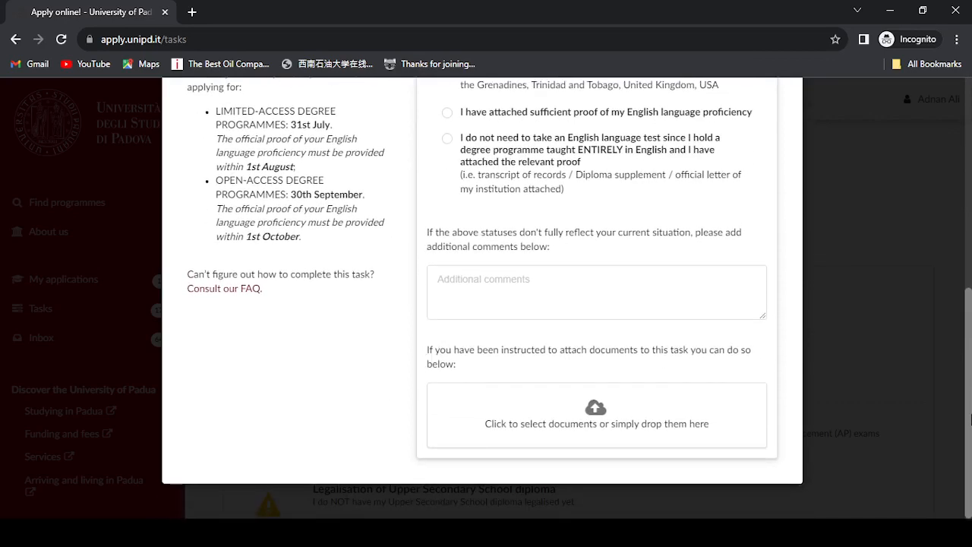
pyautogui.click(592, 422)
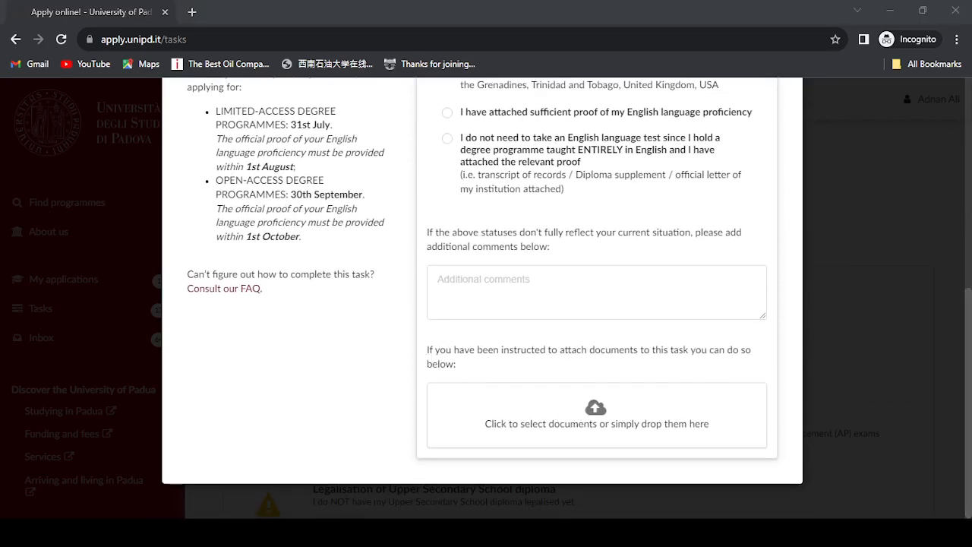
pyautogui.click(543, 188)
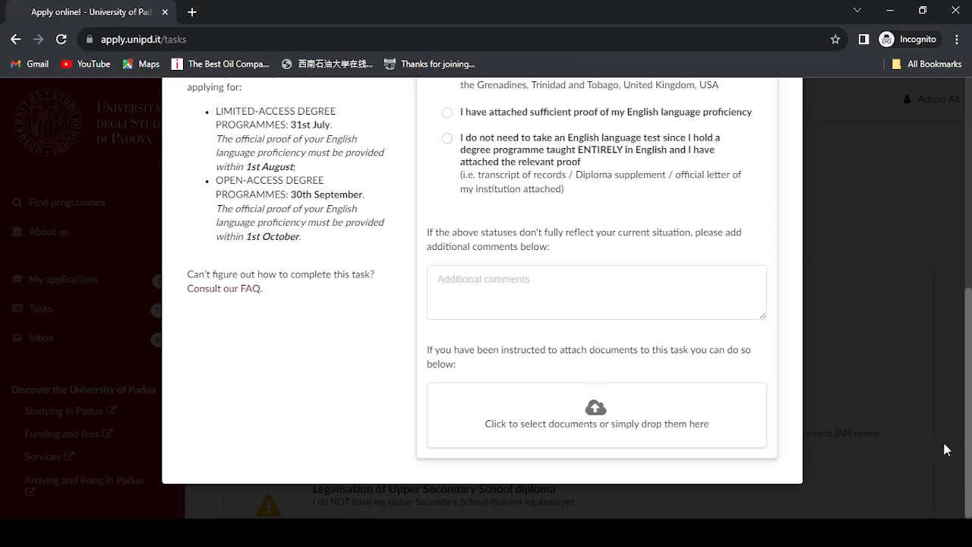
pyautogui.moveTo(969, 470); pyautogui.dragTo(971, 322)
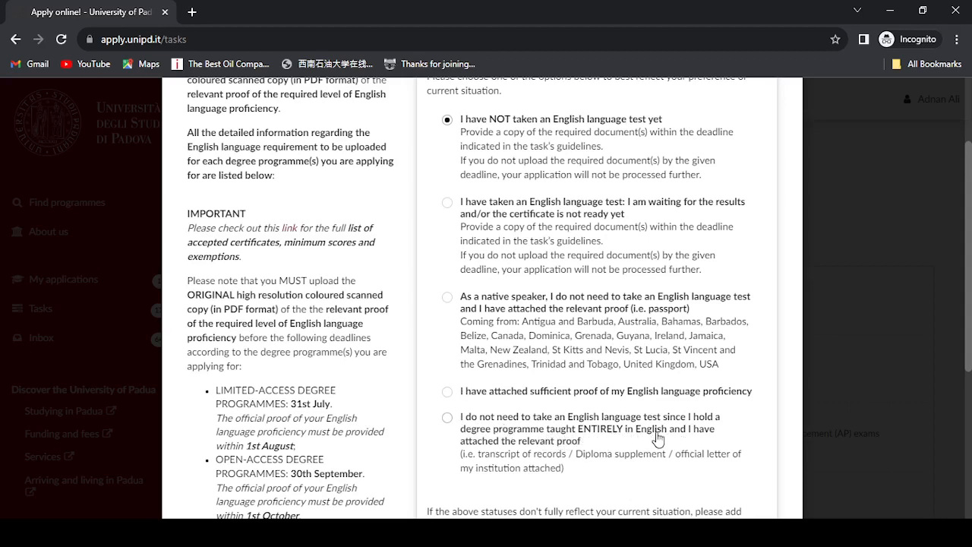
# - Try the English-taught degree exemption option, then scroll back to the top
pyautogui.click(447, 423)
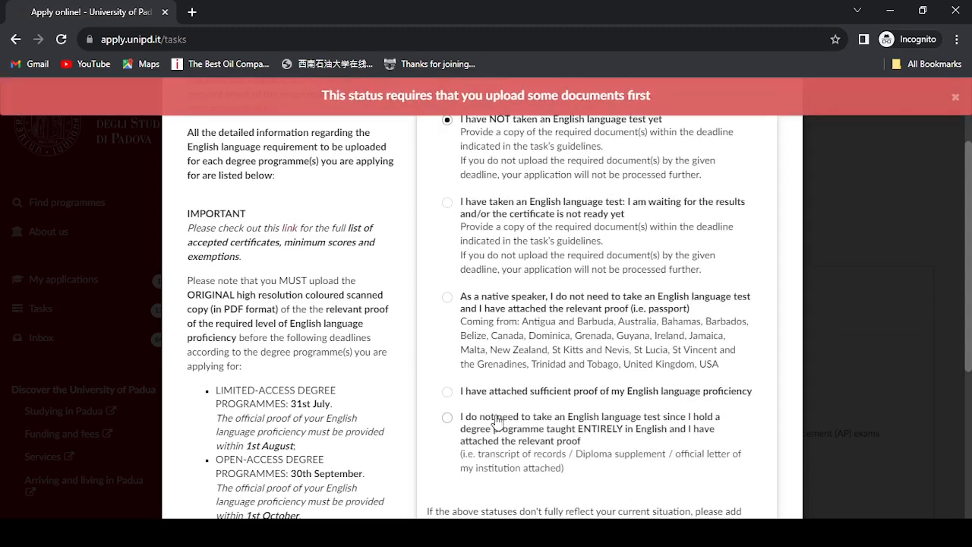
pyautogui.scroll(-3, 971, 388)
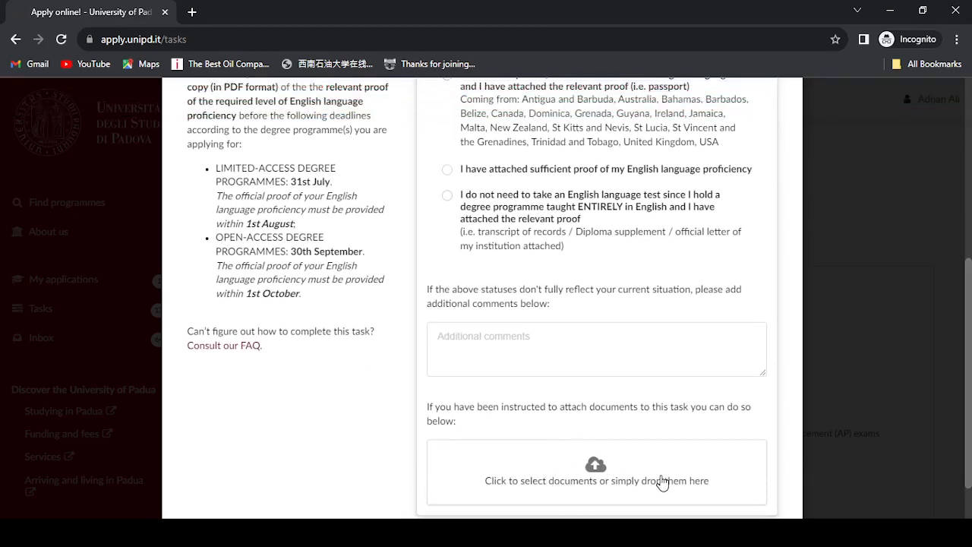
pyautogui.scroll(1, 656, 483)
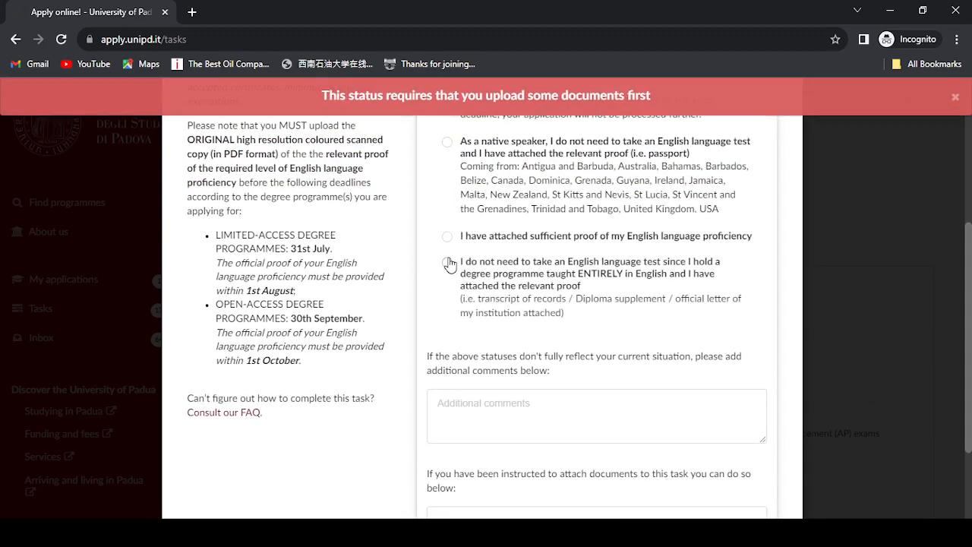
pyautogui.moveTo(971, 387); pyautogui.dragTo(971, 216)
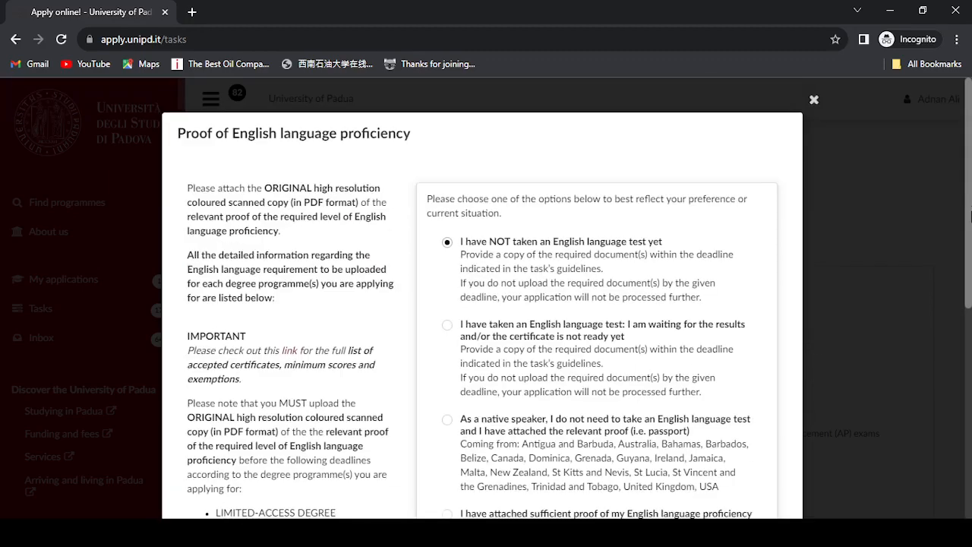
# - Close the English proficiency task and scroll the Tasks list to the remaining blocking tasks
pyautogui.click(813, 99)
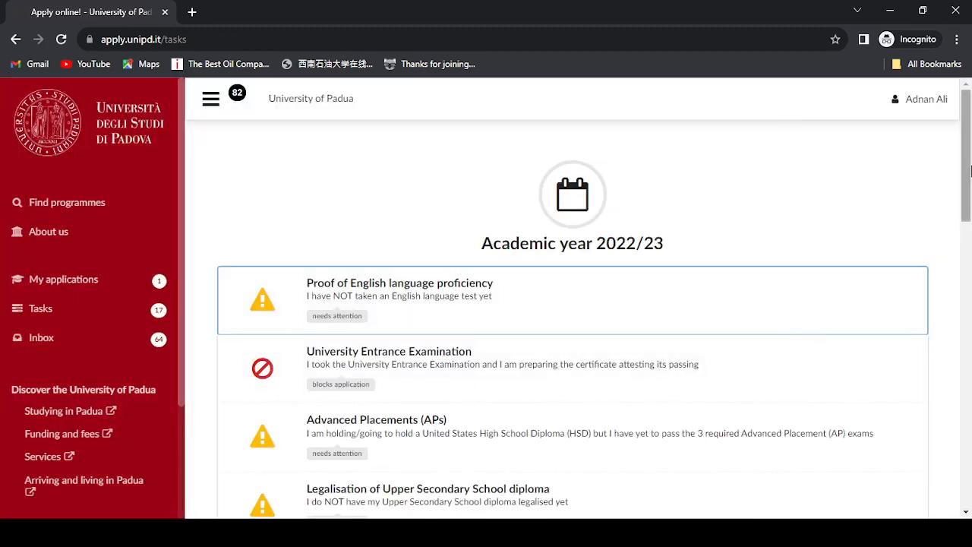
pyautogui.moveTo(969, 178); pyautogui.dragTo(970, 212)
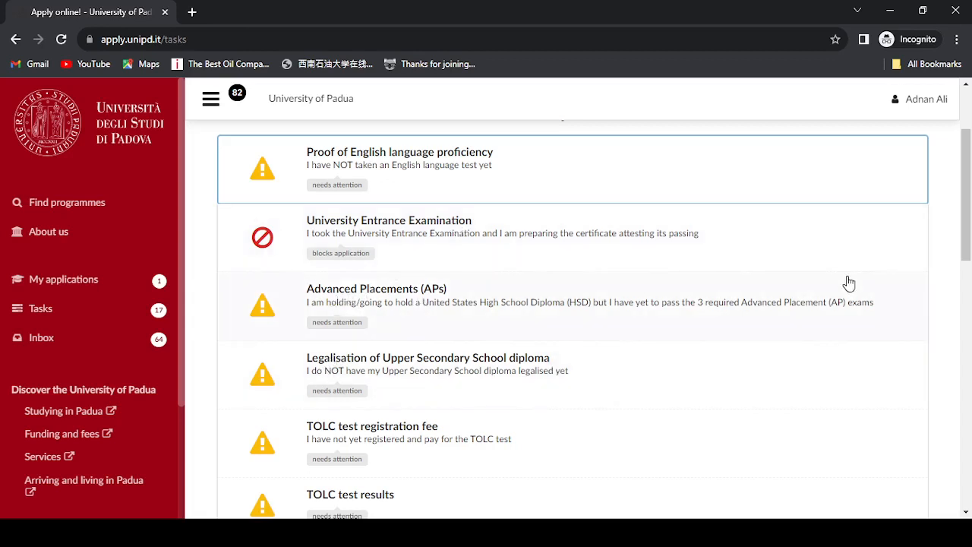
pyautogui.click(971, 120)
pyautogui.moveTo(971, 151); pyautogui.dragTo(971, 234)
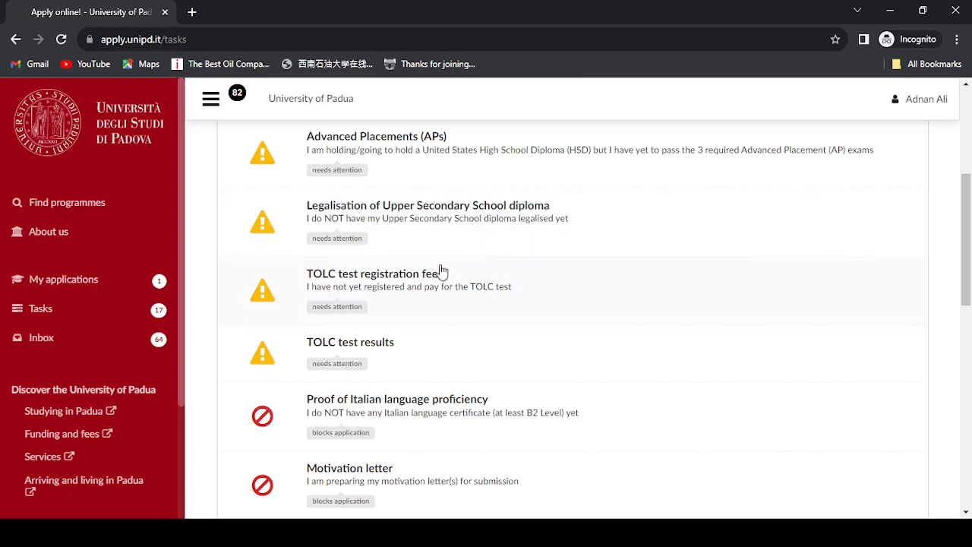
pyautogui.moveTo(970, 211); pyautogui.dragTo(971, 240)
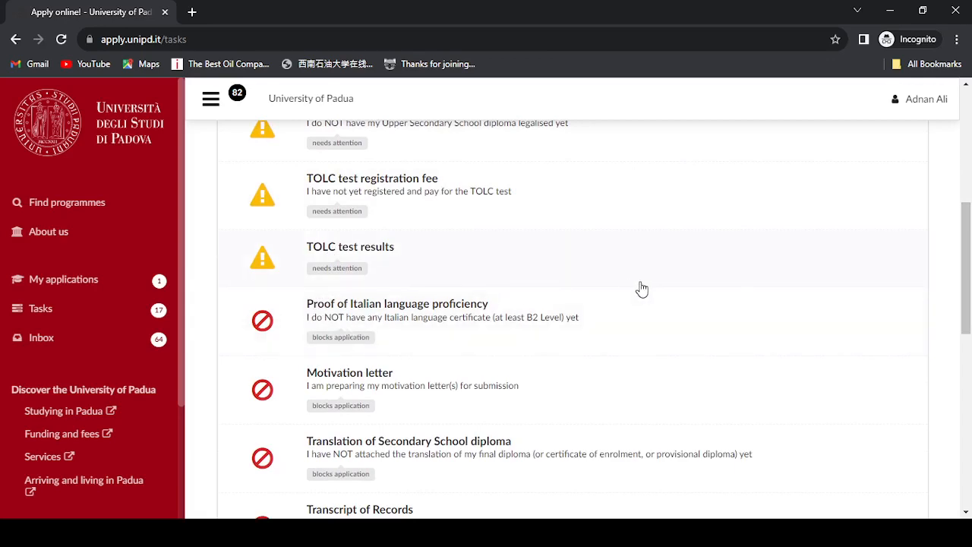
pyautogui.scroll(-2, 642, 288)
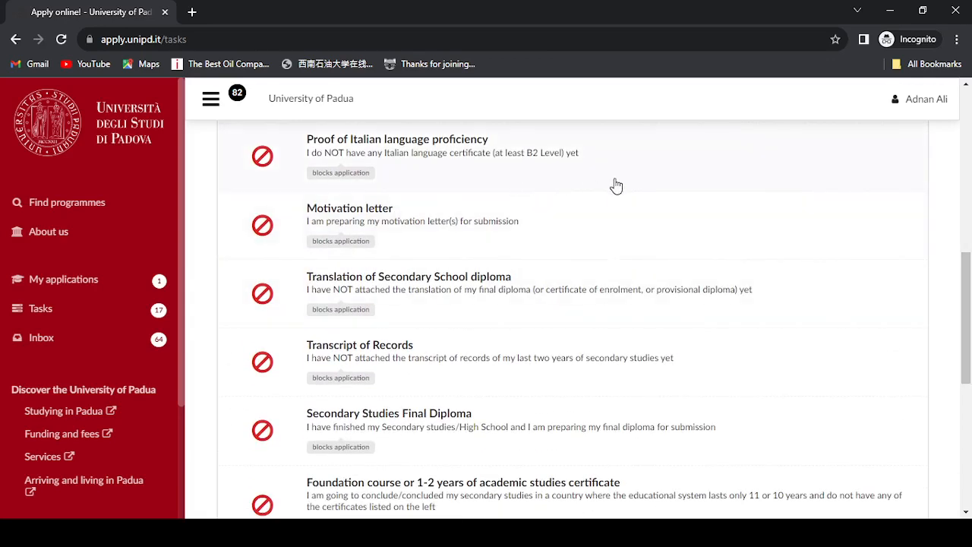
# - Open the Motivation letter task and read through its instructions
pyautogui.click(348, 228)
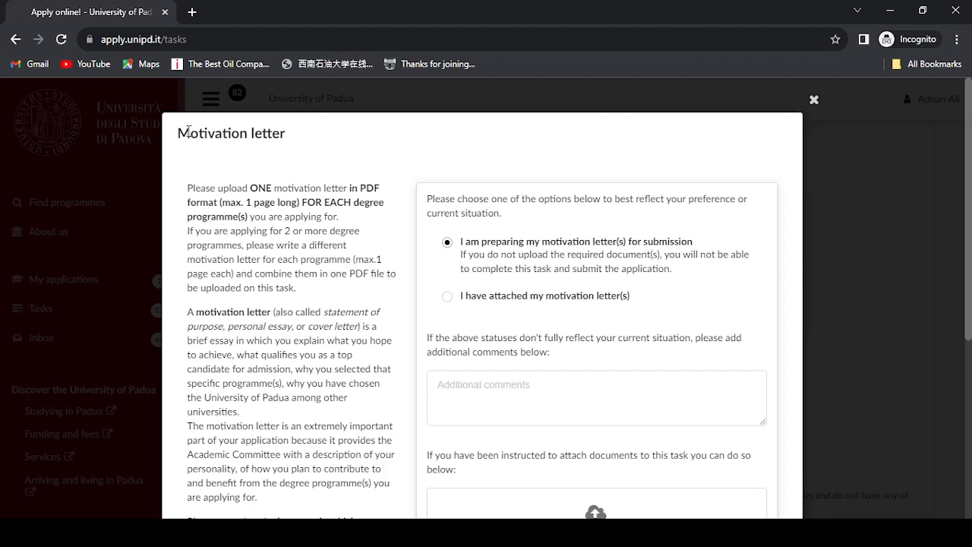
pyautogui.moveTo(178, 133); pyautogui.dragTo(298, 143)
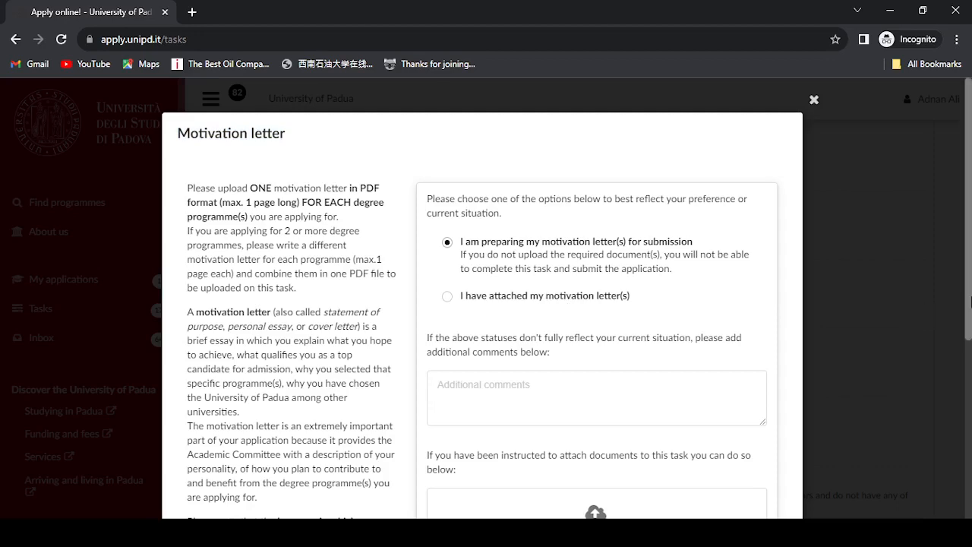
pyautogui.scroll(-1, 970, 332)
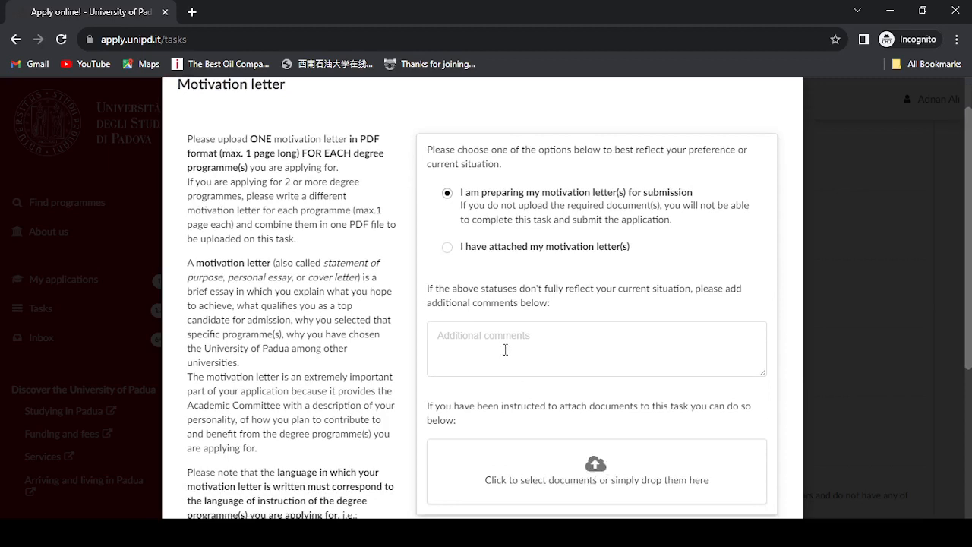
# - Try marking the letter as attached, dismiss the upload-required warning, and close the task
pyautogui.click(448, 249)
pyautogui.click(448, 253)
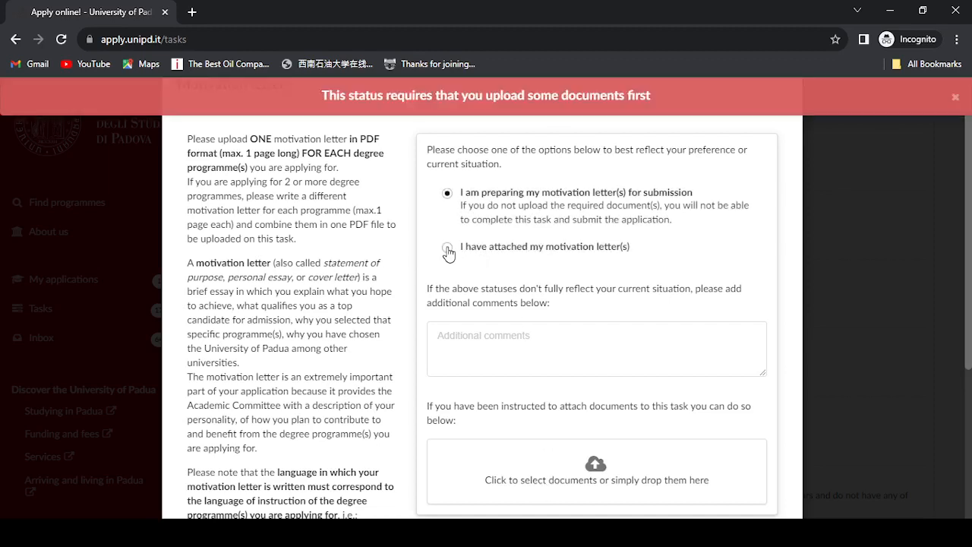
pyautogui.click(955, 99)
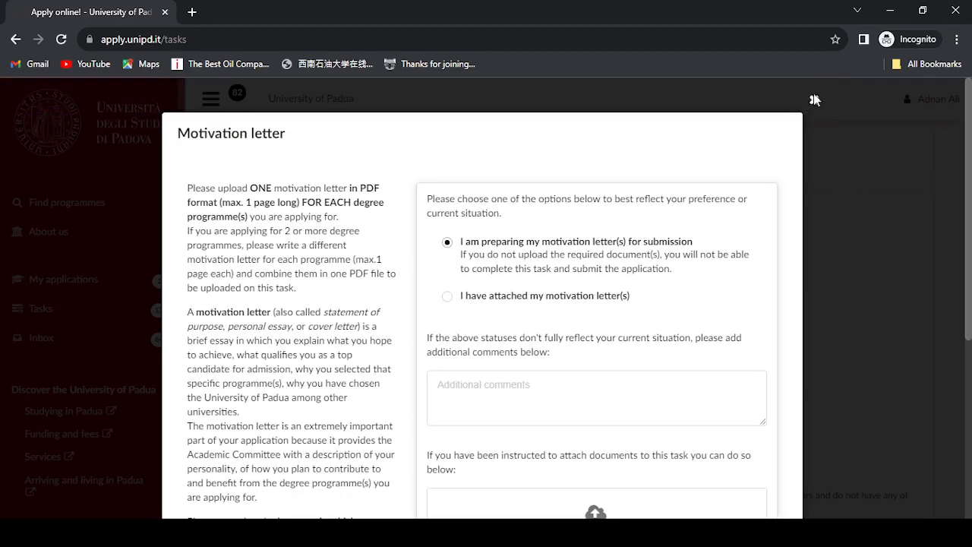
pyautogui.click(815, 101)
pyautogui.scroll(-1, 970, 300)
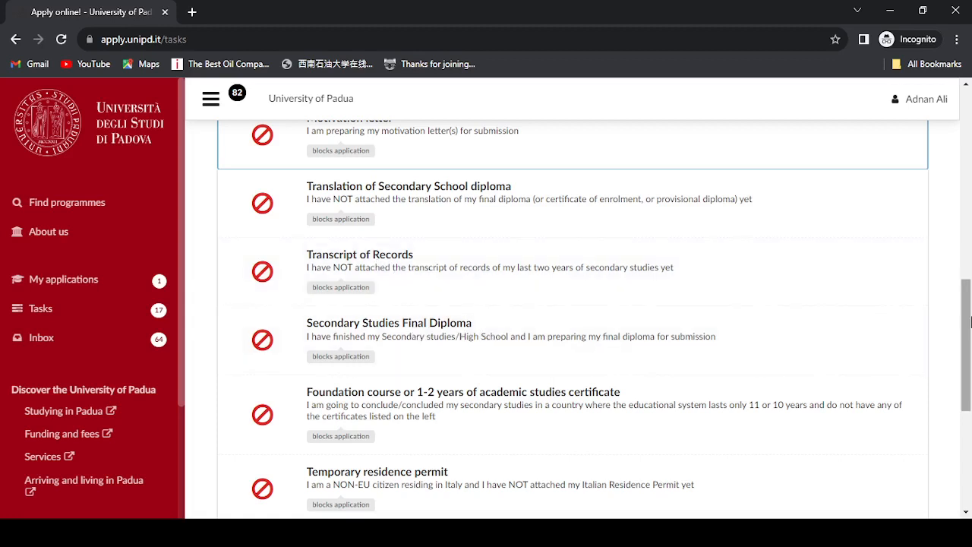
pyautogui.moveTo(969, 354); pyautogui.dragTo(970, 380)
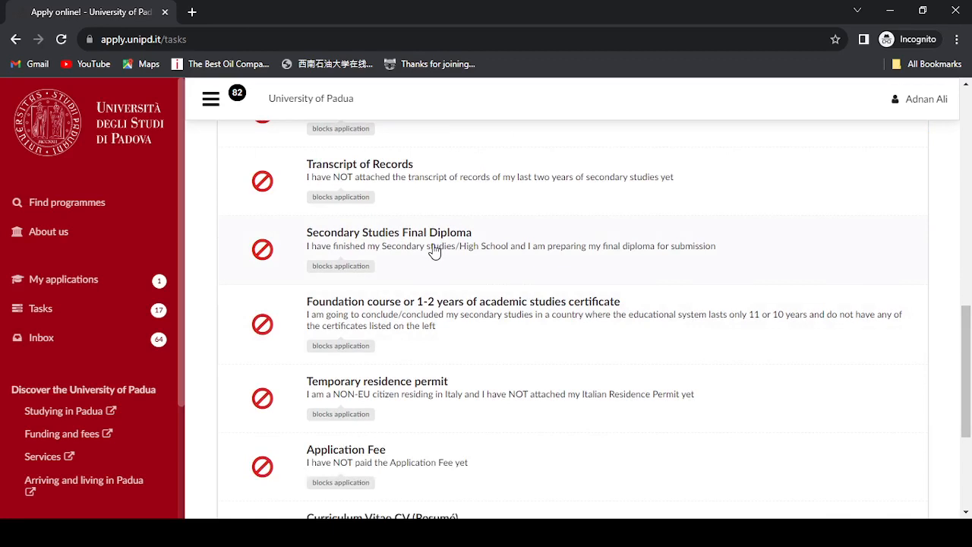
pyautogui.moveTo(970, 370); pyautogui.dragTo(970, 398)
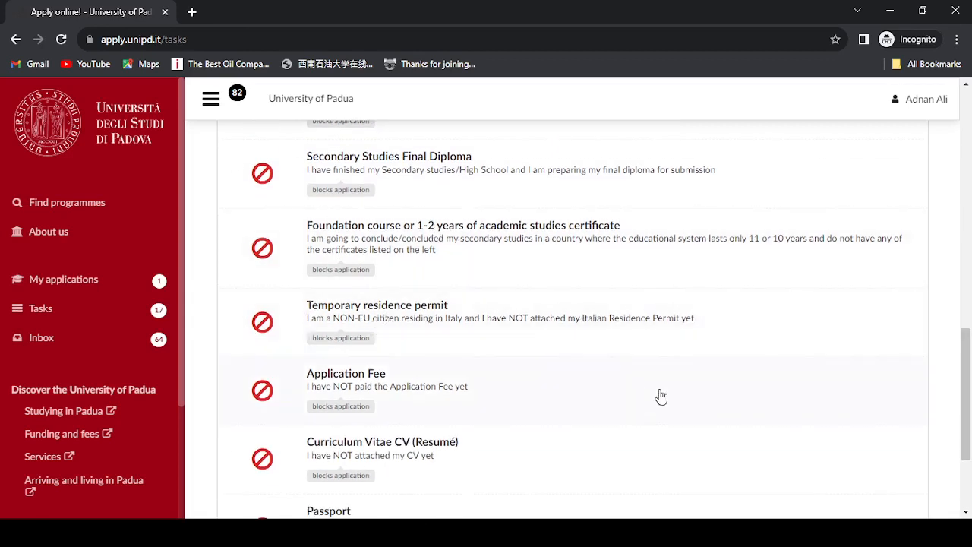
pyautogui.moveTo(966, 380); pyautogui.dragTo(966, 398)
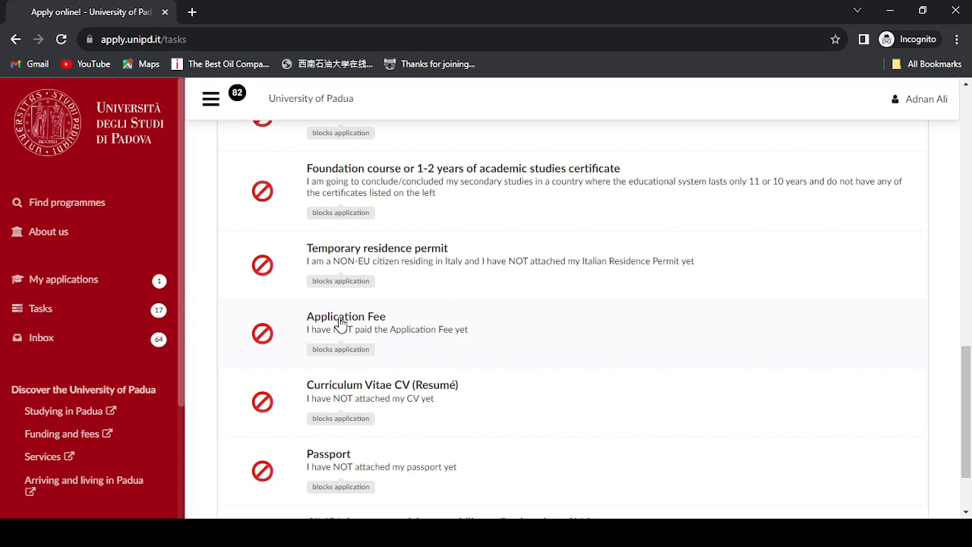
pyautogui.click(392, 402)
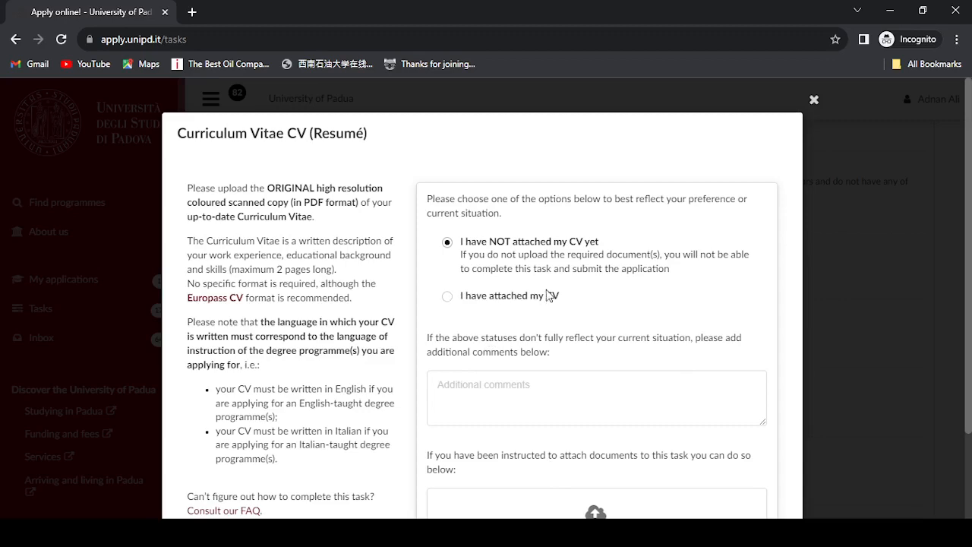
pyautogui.click(813, 99)
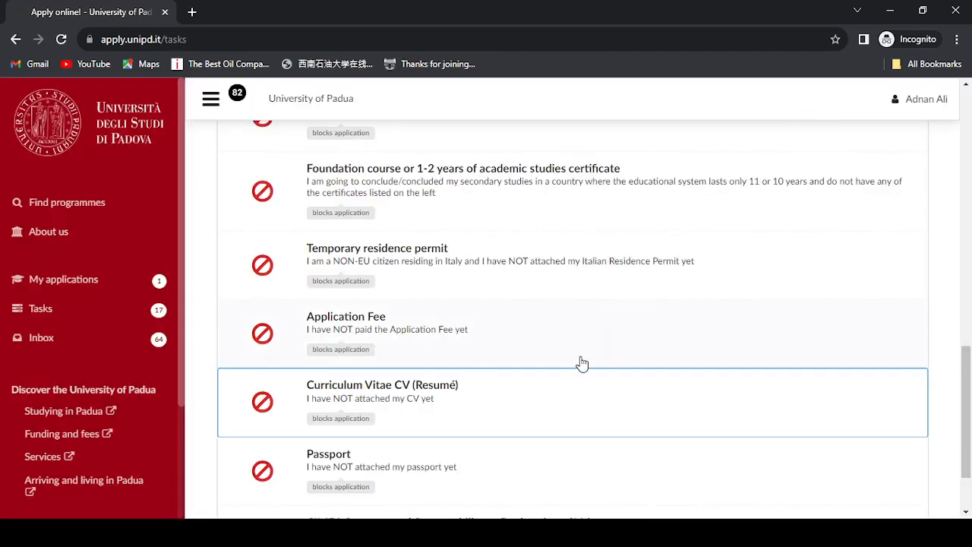
pyautogui.scroll(-2, 456, 403)
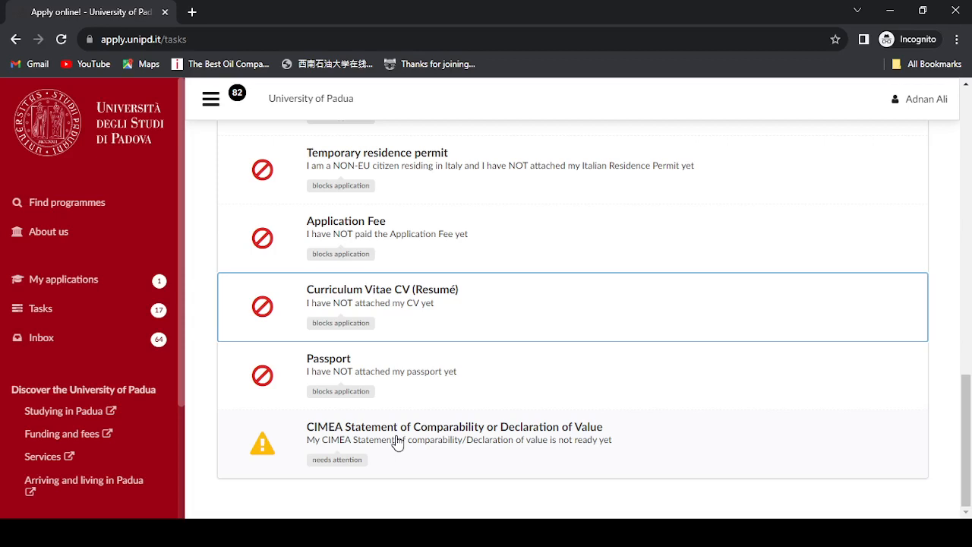
pyautogui.click(420, 38)
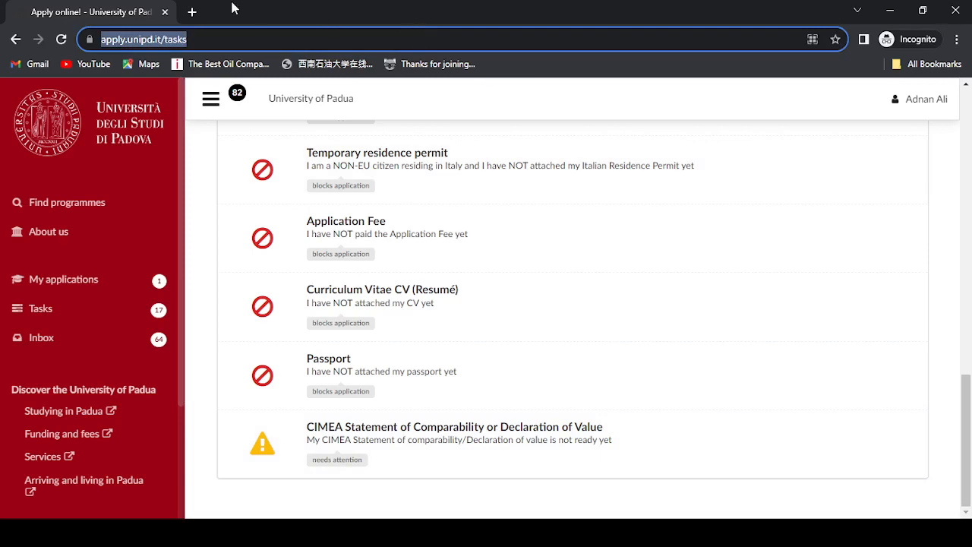
# - Load the unipd.it how-to-apply page in a new tab, accept cookies, and expand Timeline
pyautogui.click(193, 12)
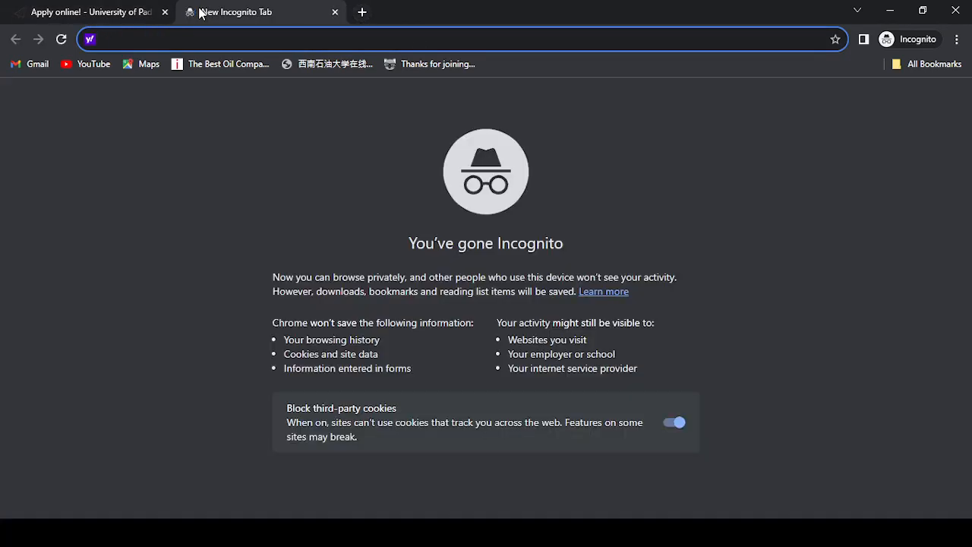
pyautogui.write('https://www.unipd.it/en/studying-padua/admission/how-apply/study-english-how-apply')
pyautogui.press('Return')
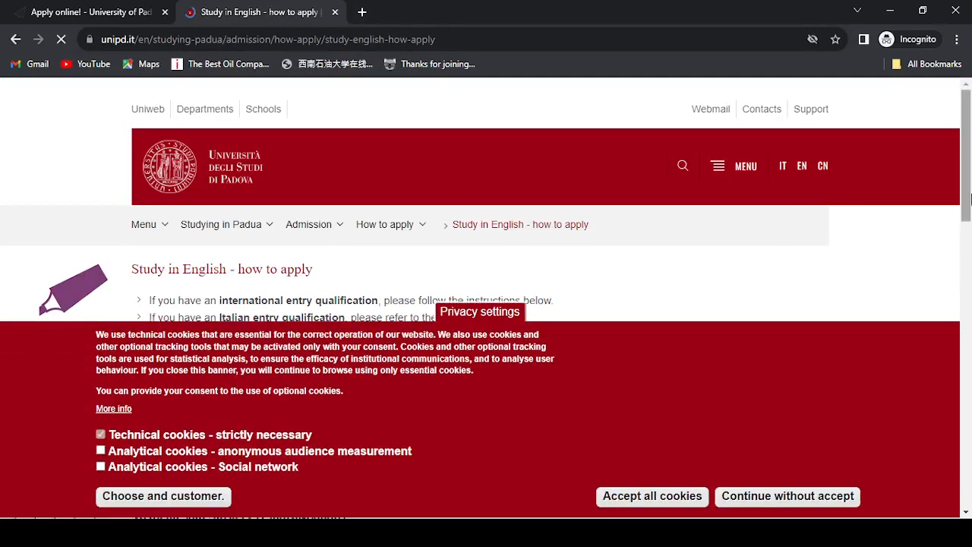
pyautogui.click(643, 500)
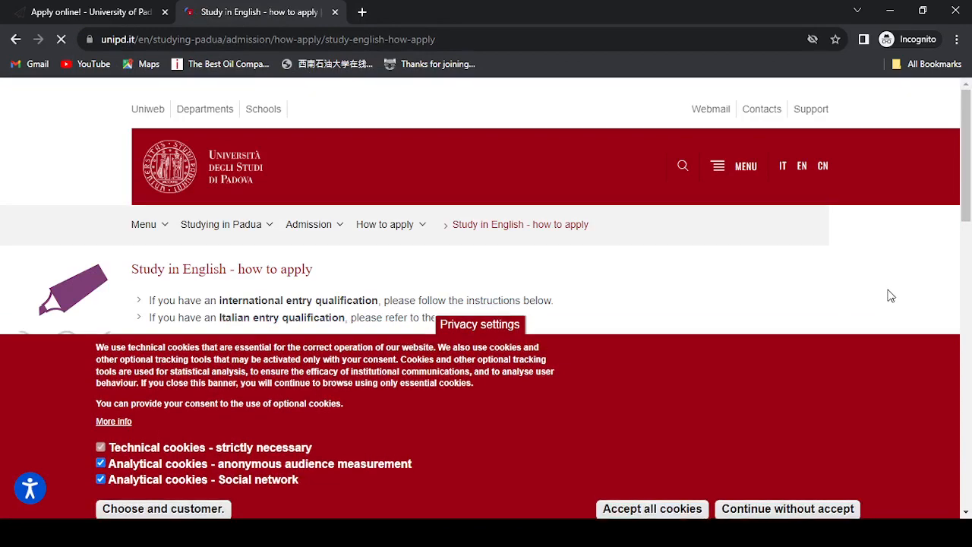
pyautogui.moveTo(967, 202); pyautogui.dragTo(966, 253)
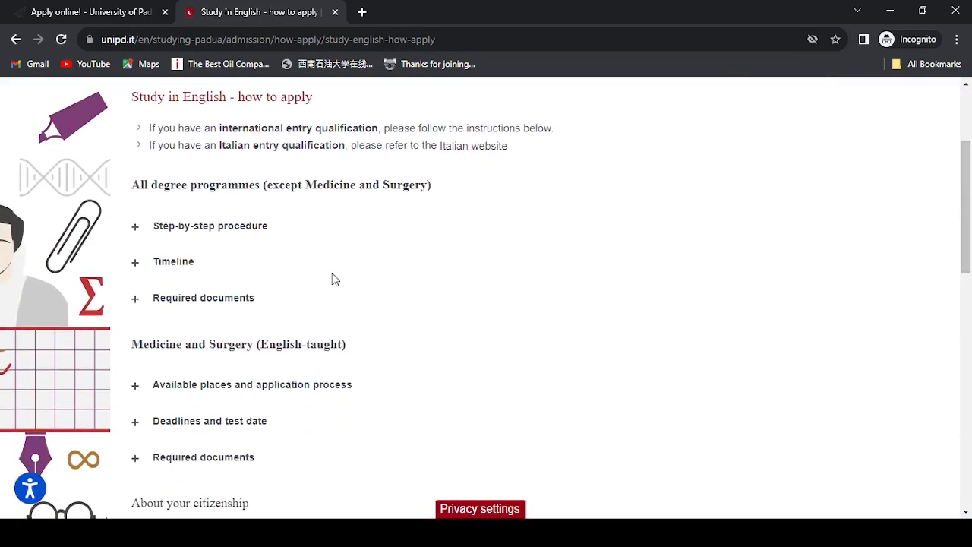
pyautogui.click(177, 272)
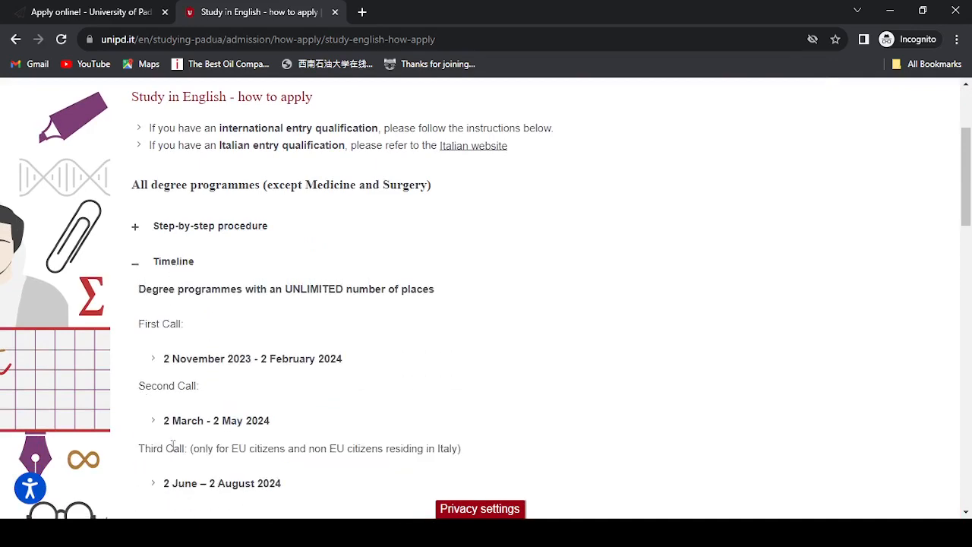
pyautogui.moveTo(969, 192); pyautogui.dragTo(969, 303)
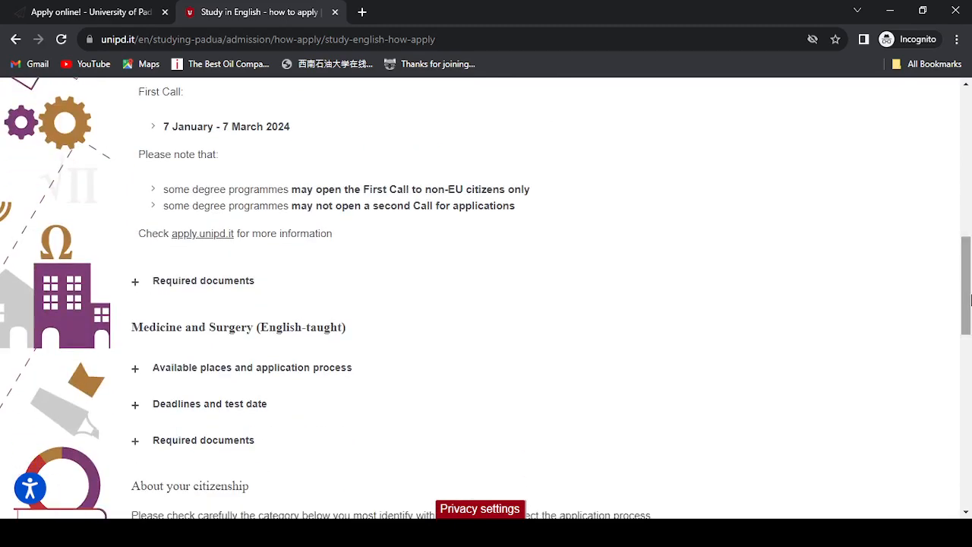
# - Expand Required documents and highlight the Master's degree programmes document list
pyautogui.click(209, 291)
pyautogui.moveTo(970, 243); pyautogui.dragTo(969, 272)
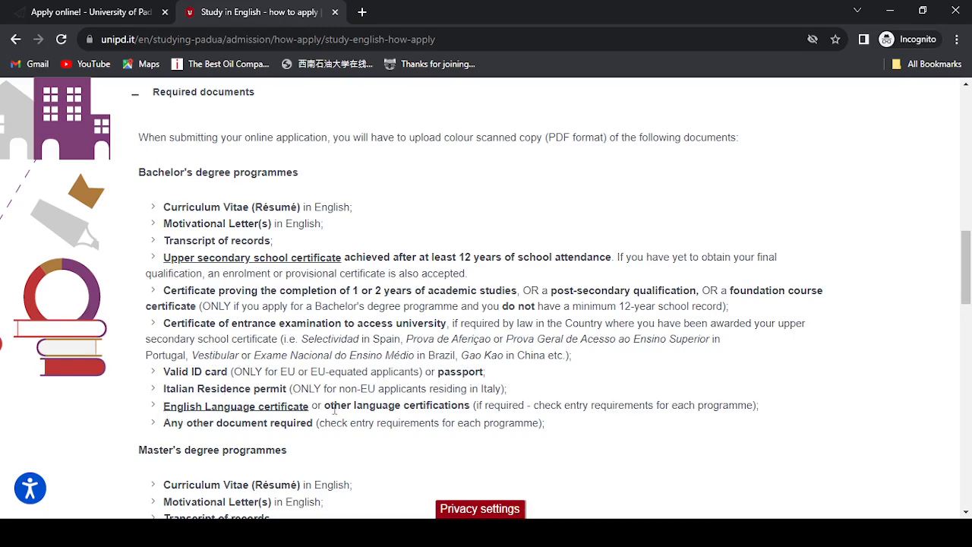
pyautogui.scroll(-3, 970, 296)
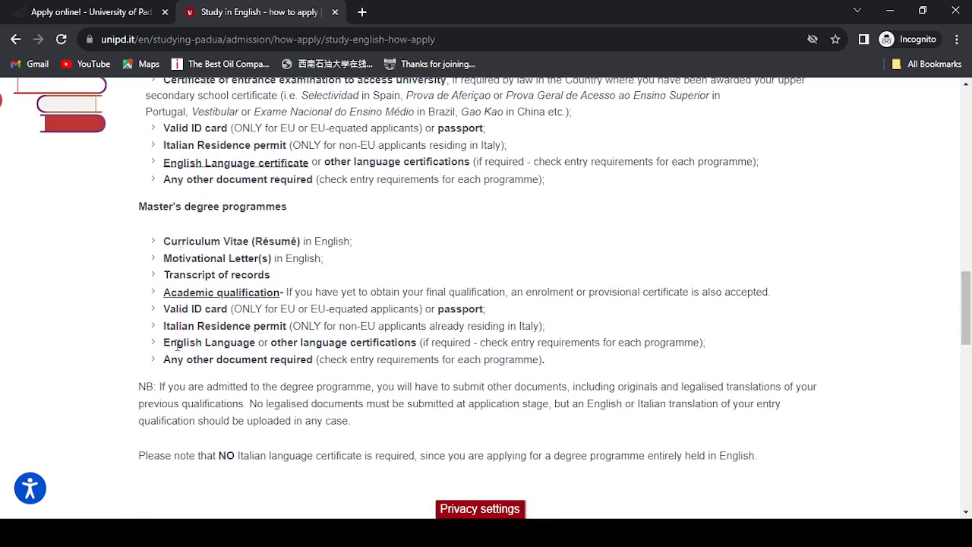
pyautogui.moveTo(163, 241); pyautogui.dragTo(348, 357)
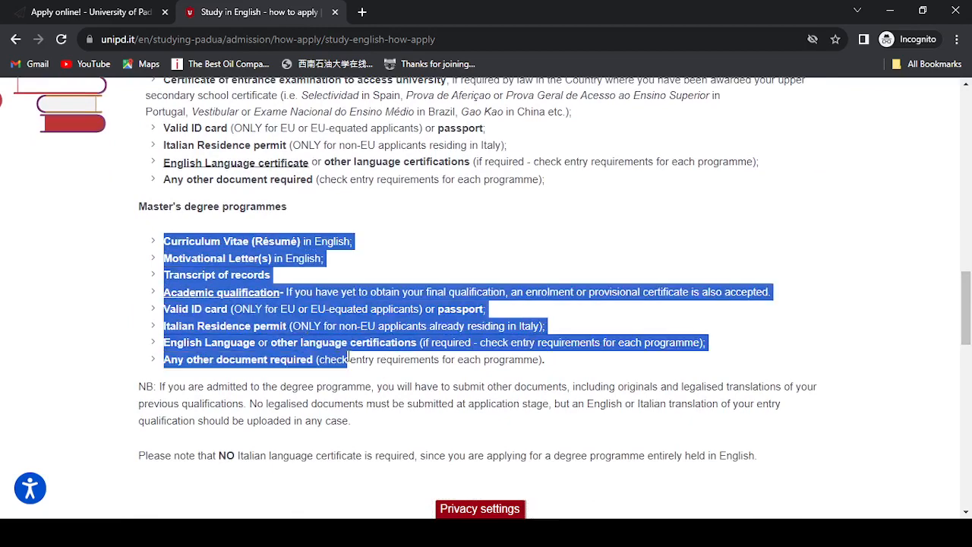
pyautogui.click(364, 265)
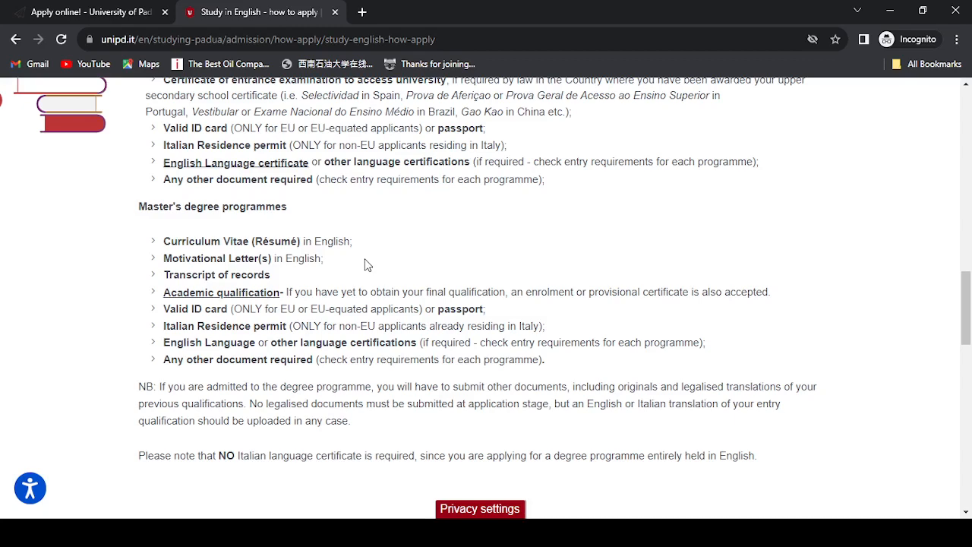
# - Reopen the draft Scienze Geologiche application from My applications for editing at Priorities
pyautogui.click(103, 13)
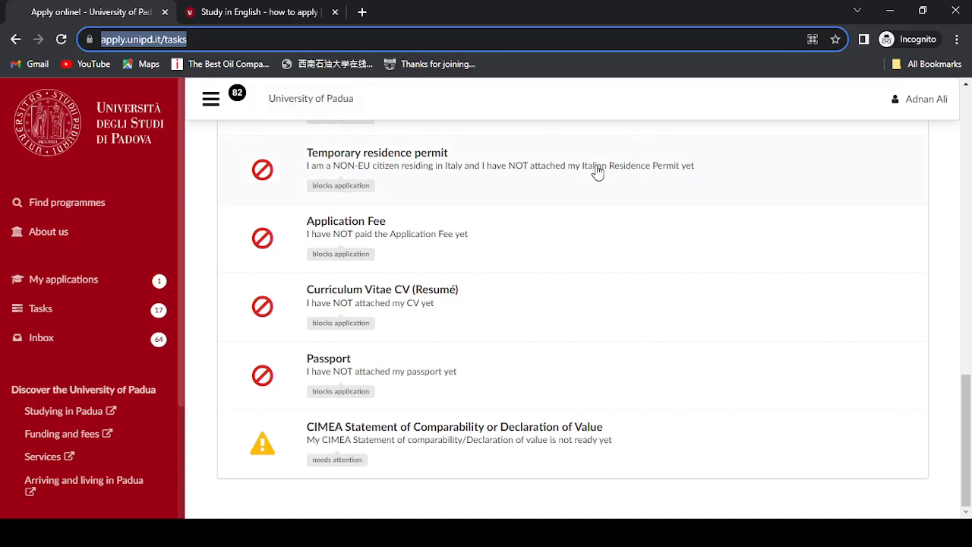
pyautogui.click(968, 438)
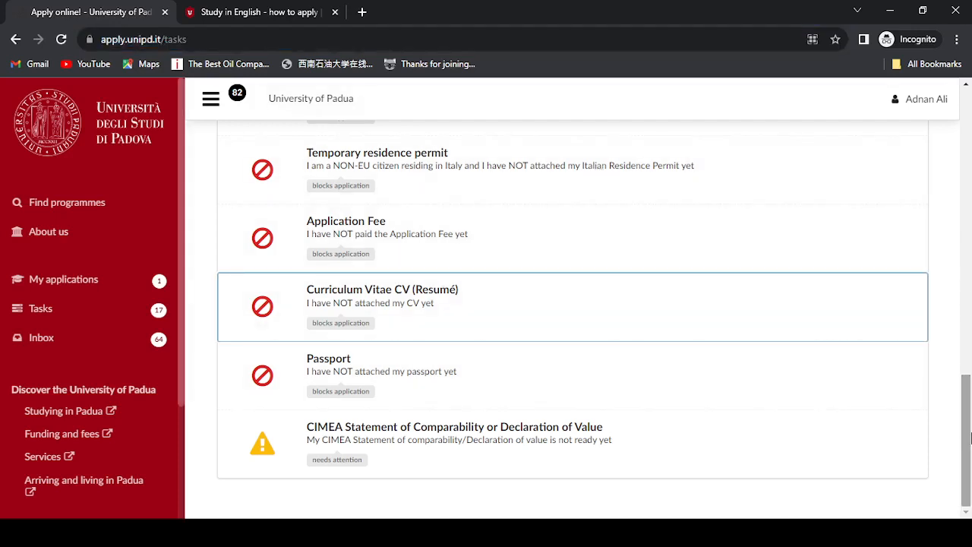
pyautogui.click(115, 282)
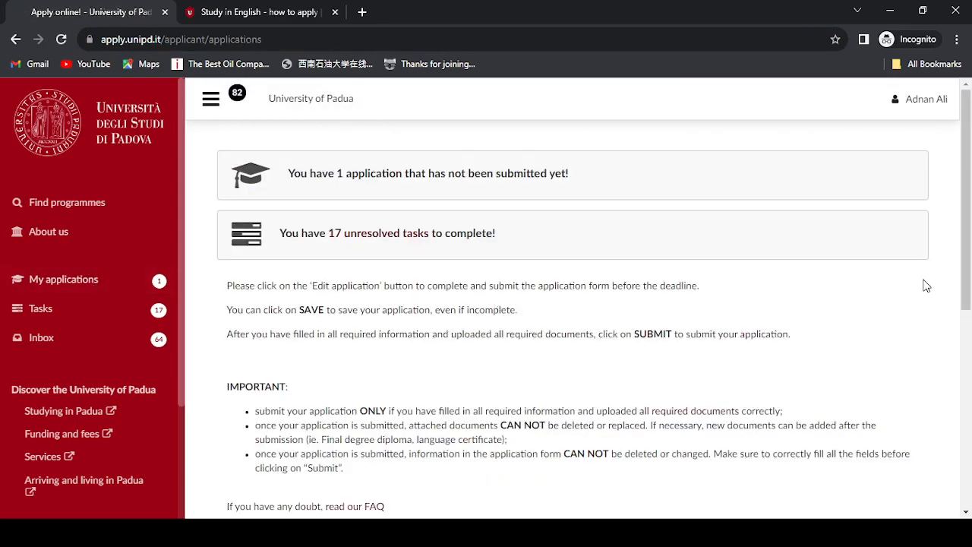
pyautogui.moveTo(966, 281); pyautogui.dragTo(966, 455)
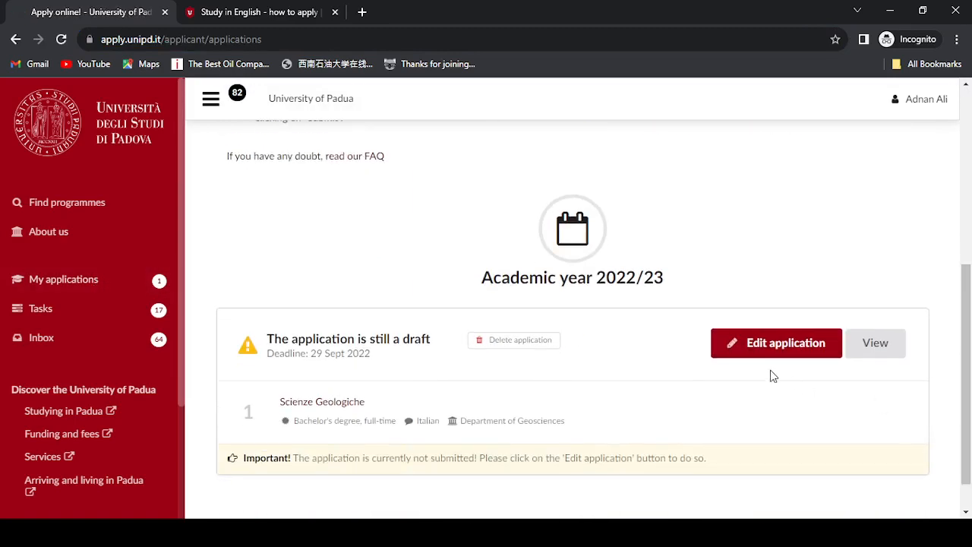
pyautogui.click(734, 346)
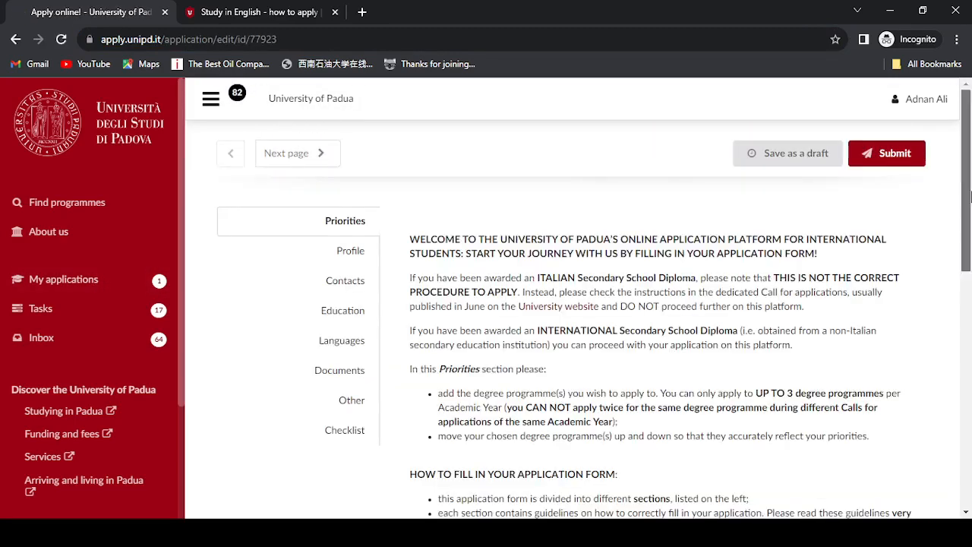
pyautogui.scroll(-1, 971, 196)
# - Show the Checklist section and scroll down to the CIMEA statement task needing attention
pyautogui.click(358, 345)
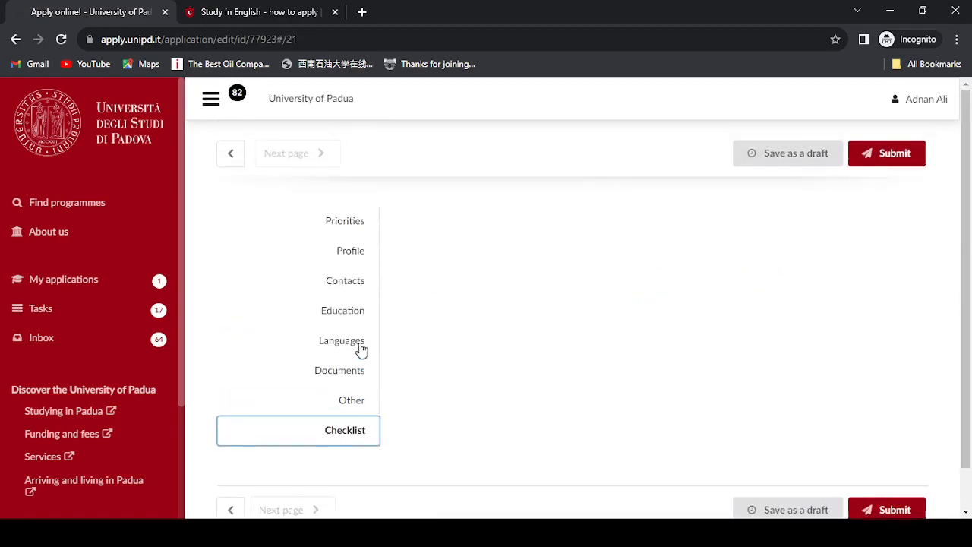
pyautogui.scroll(-5, 963, 298)
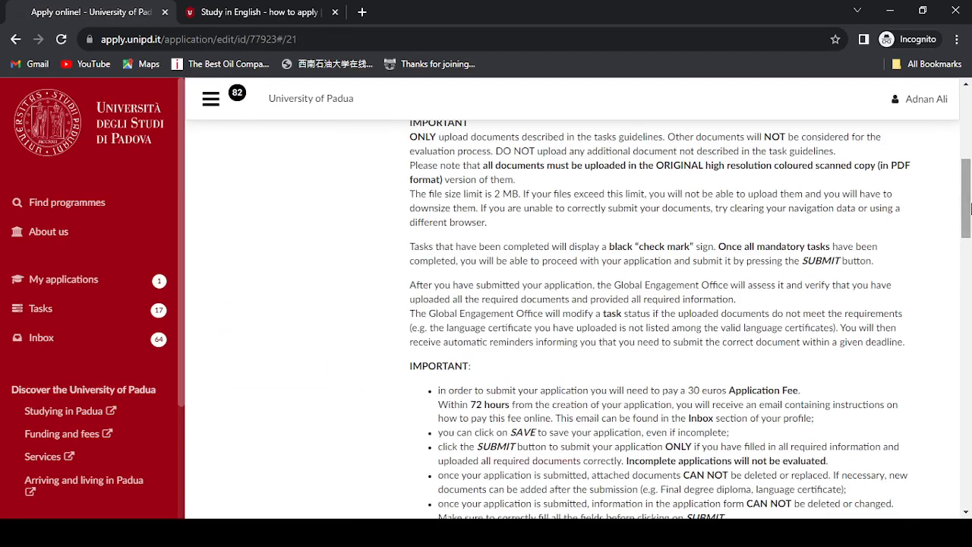
pyautogui.moveTo(971, 206); pyautogui.dragTo(971, 304)
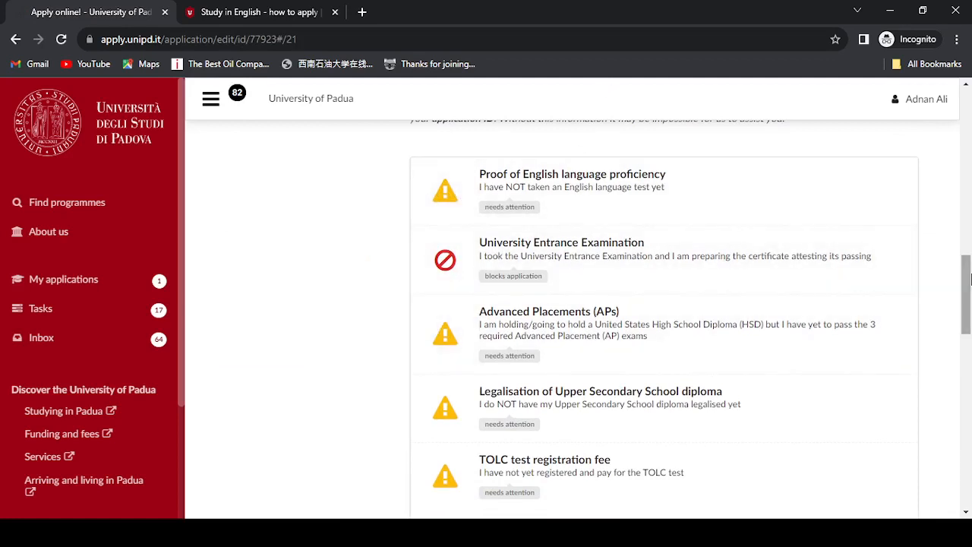
pyautogui.moveTo(971, 280); pyautogui.dragTo(971, 453)
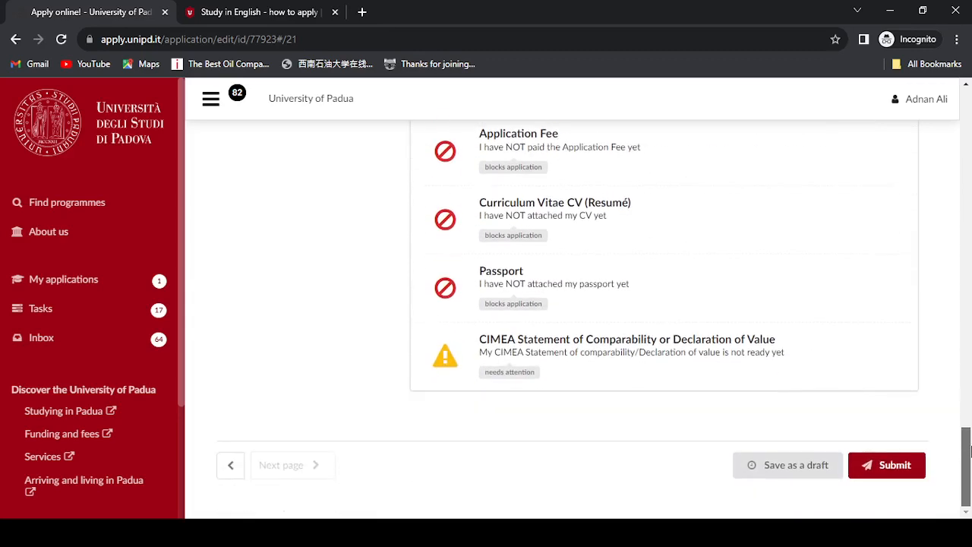